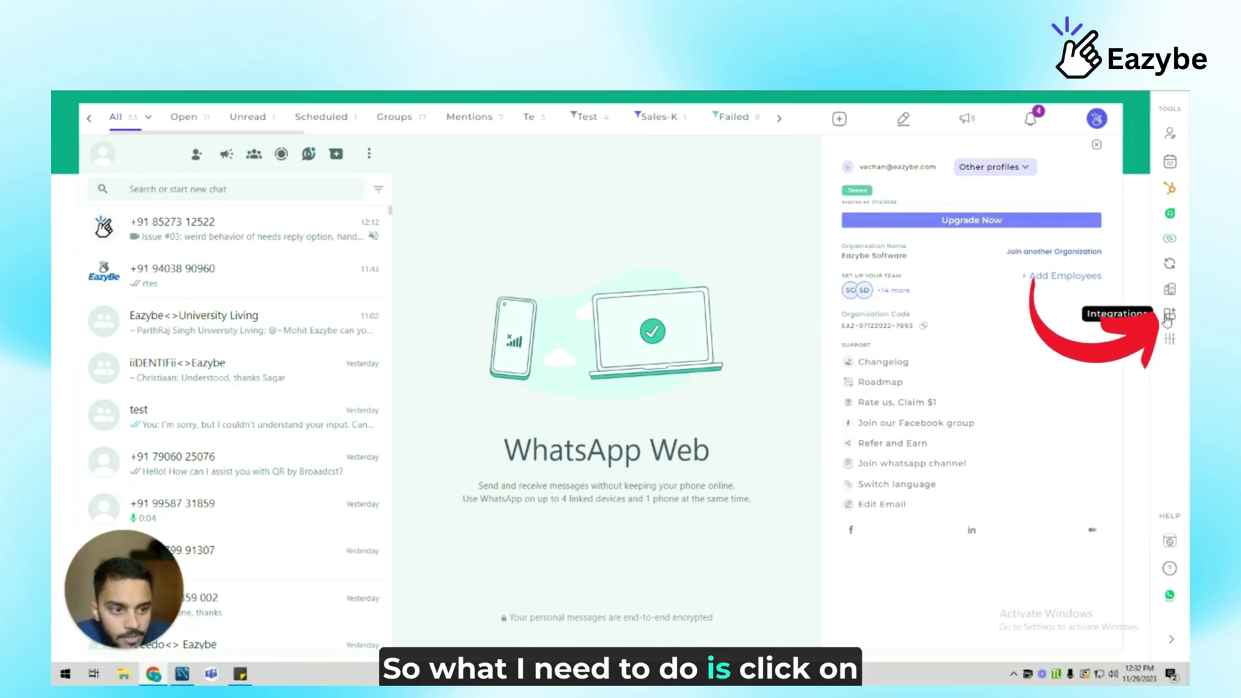
Start connecting Bitrix24 from Eazybe's Integrations list
click(1167, 316)
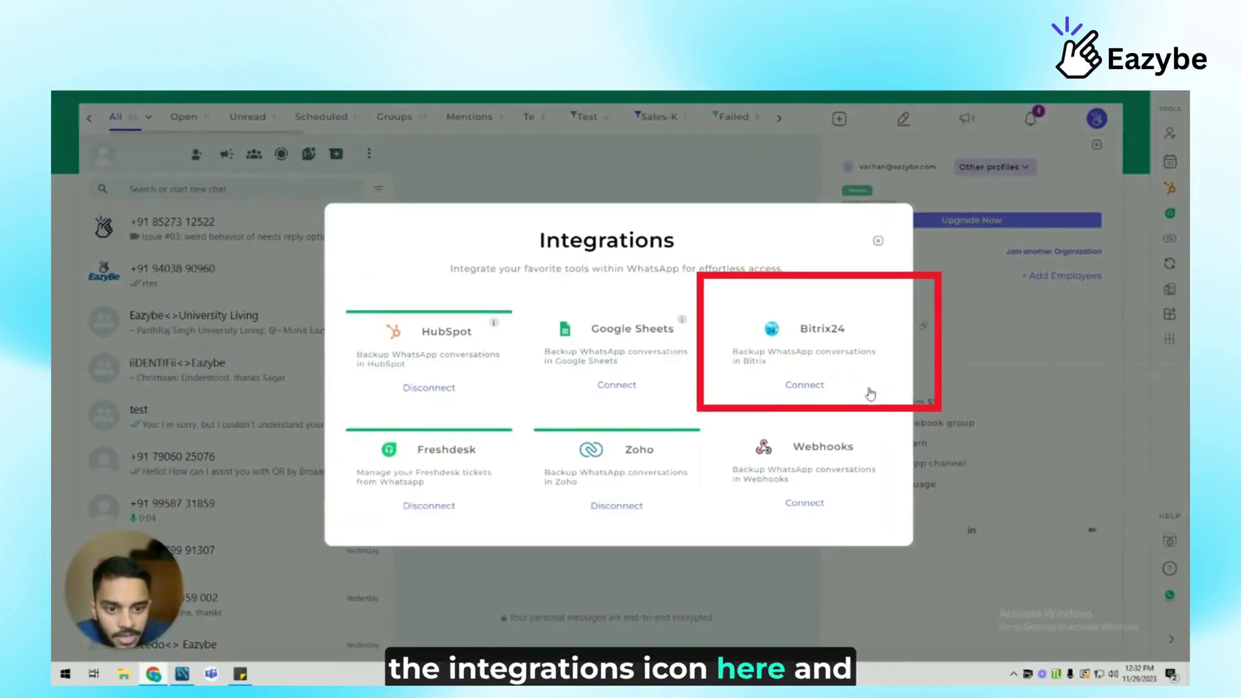
click(805, 385)
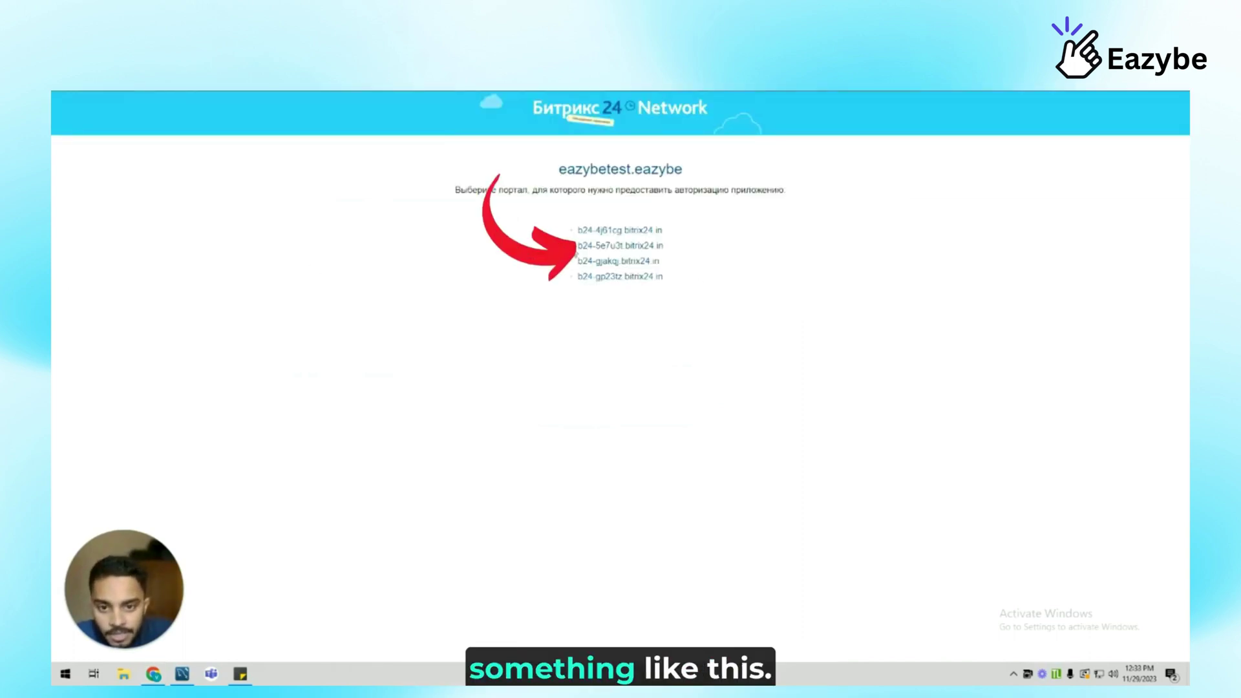
Authorise the listed bitrix24.in portal for the Eazybe app
click(612, 245)
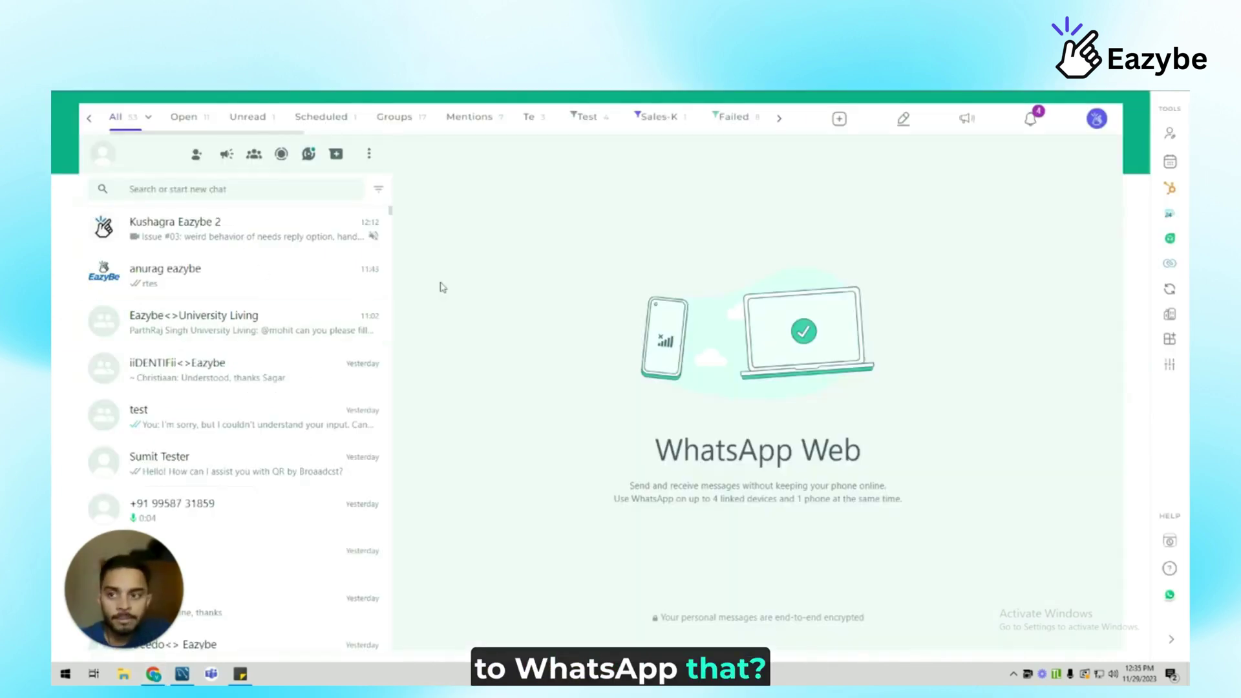
Show the phone-number chat's Bitrix24 contact, checking its Activity, Comment and Task tabs
click(1172, 218)
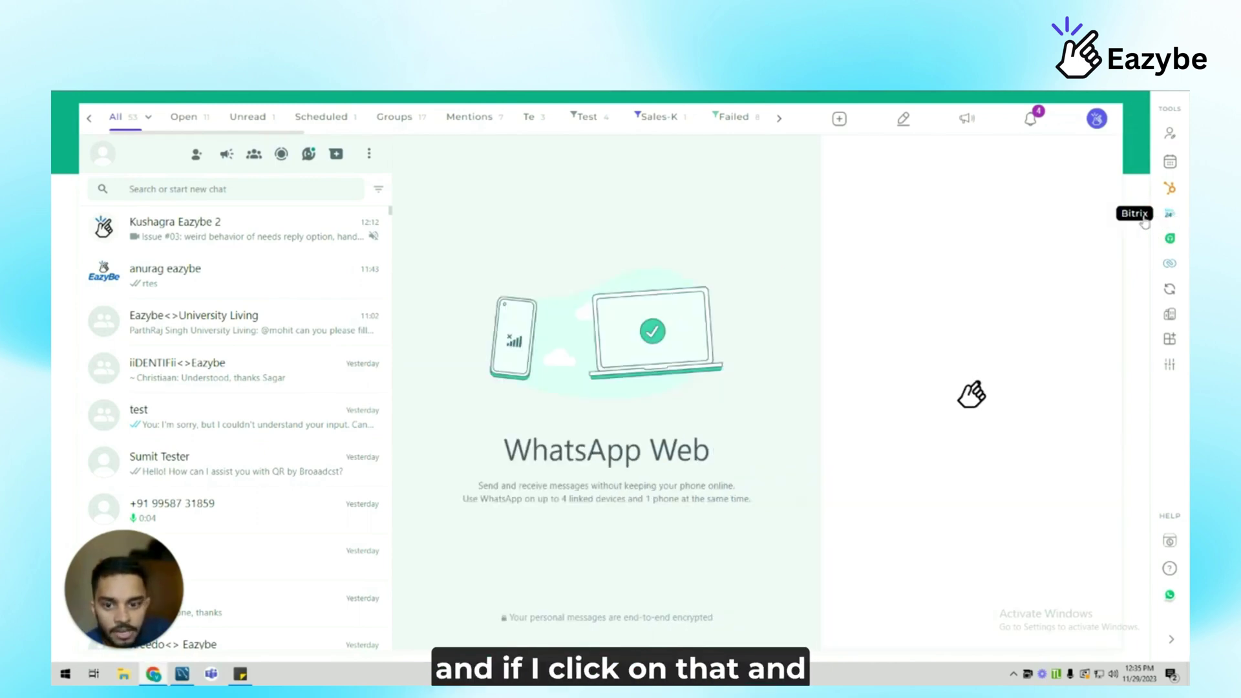
click(208, 502)
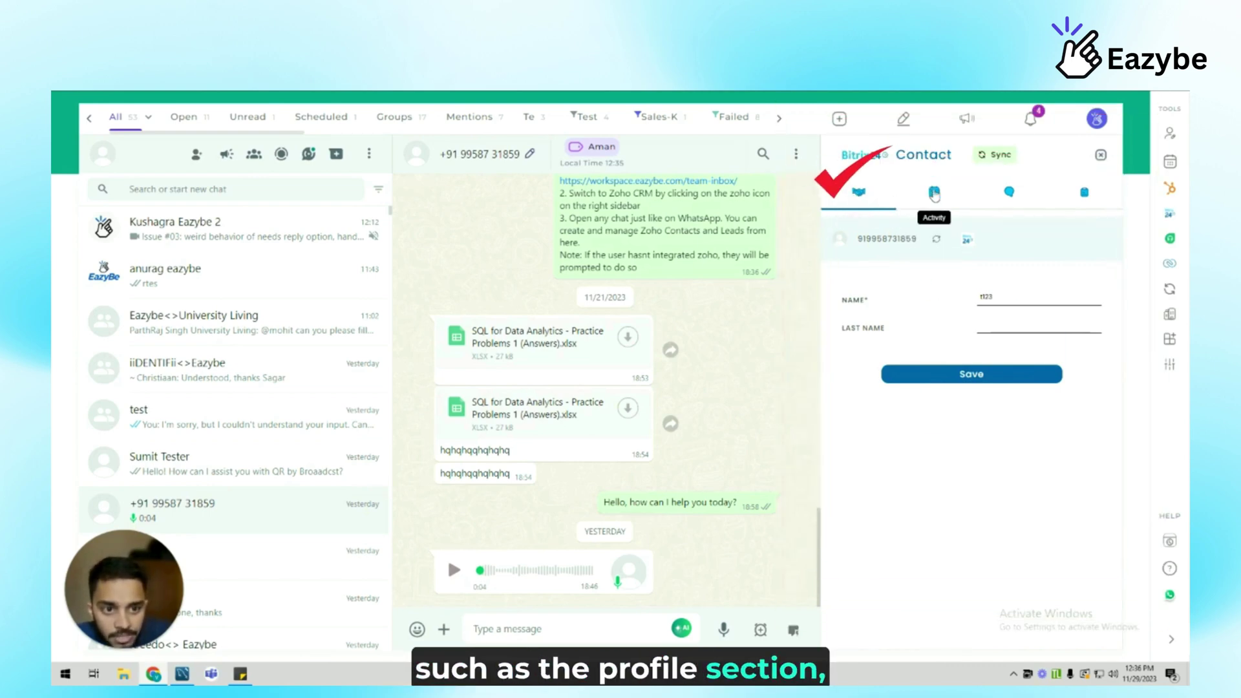
click(931, 192)
click(1027, 193)
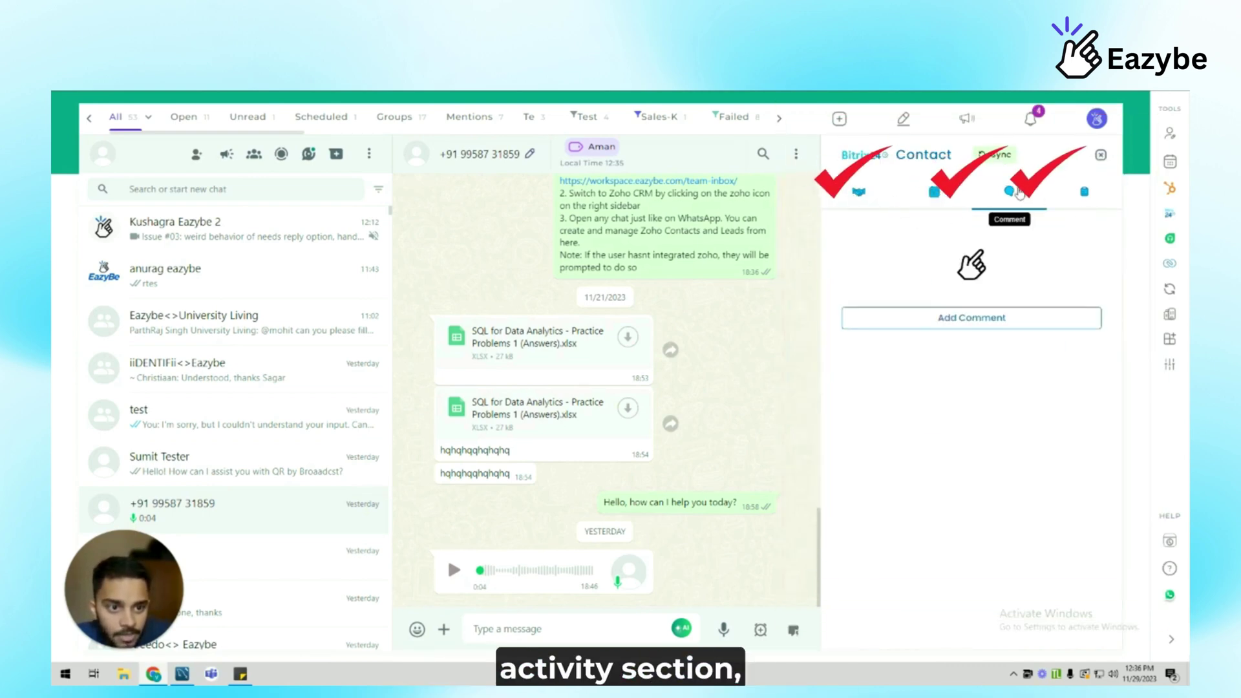
click(1063, 200)
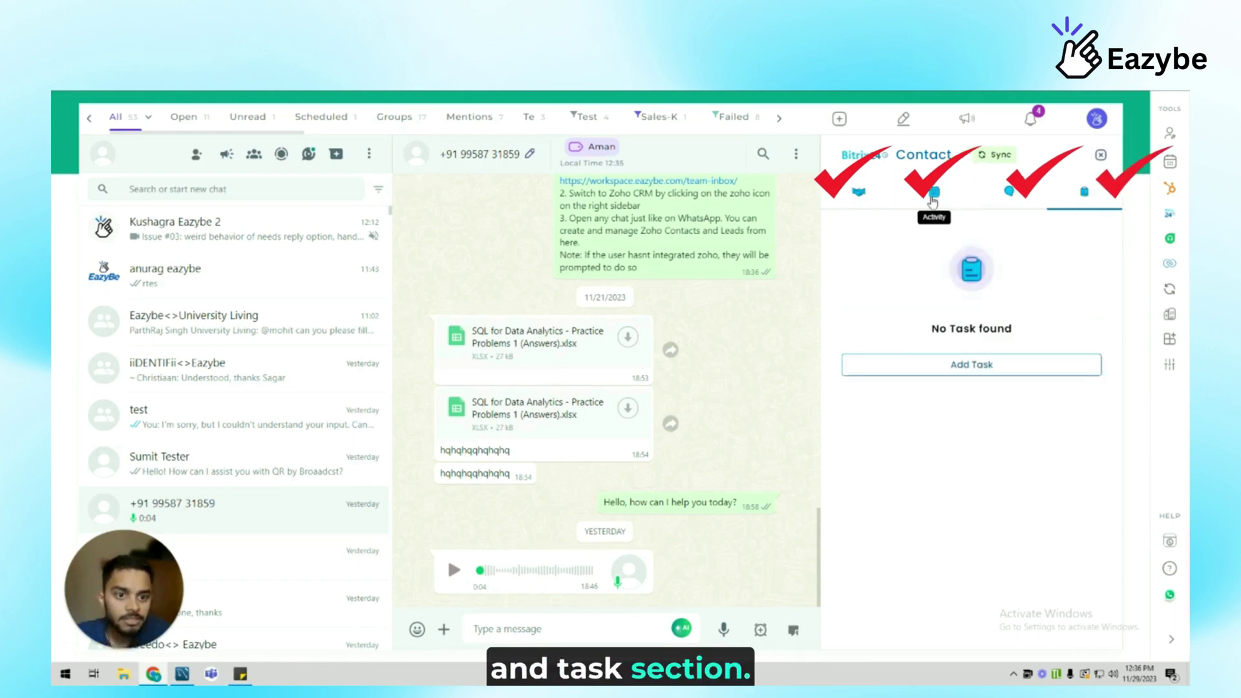
Add contact task 'test task' with description 'decsp' and deadline 11/30/2023
click(948, 364)
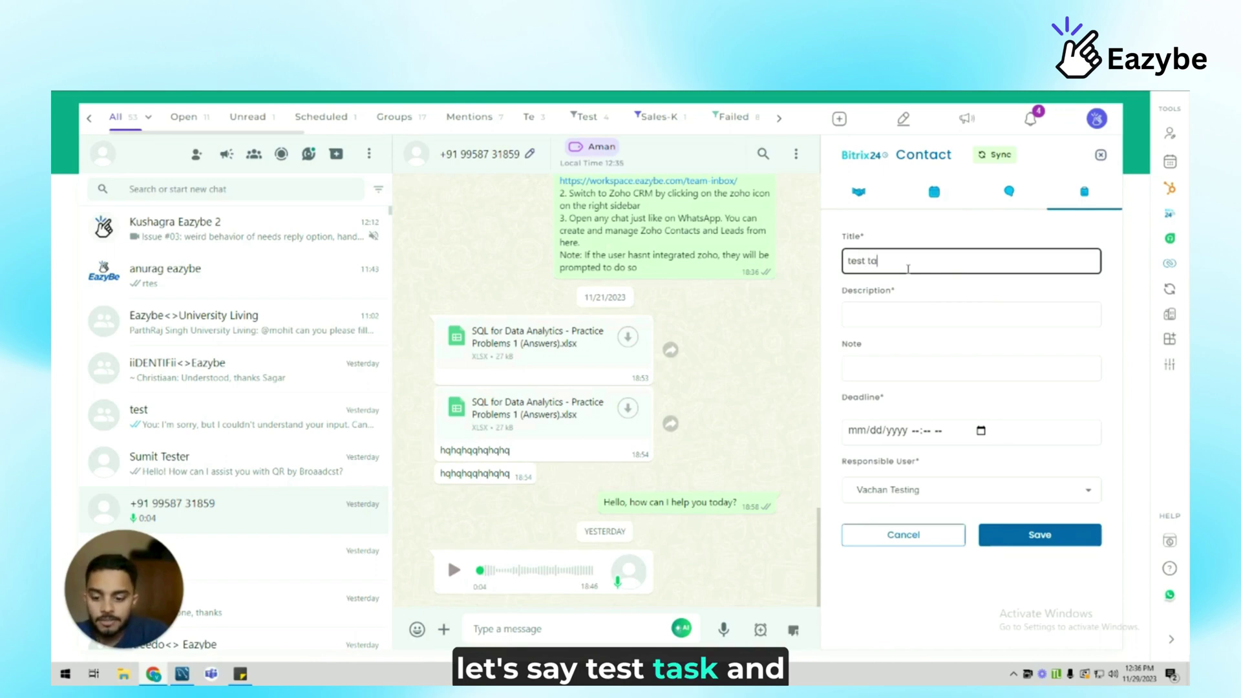
click(901, 312)
text(decsp)
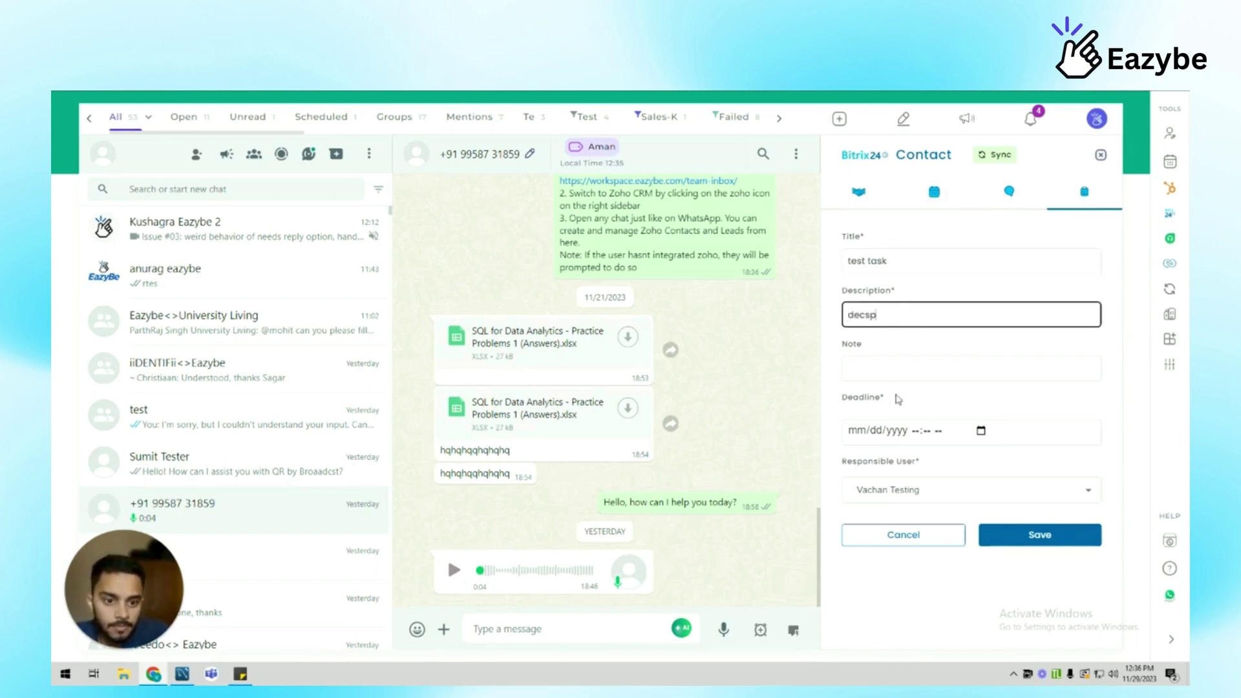
click(981, 431)
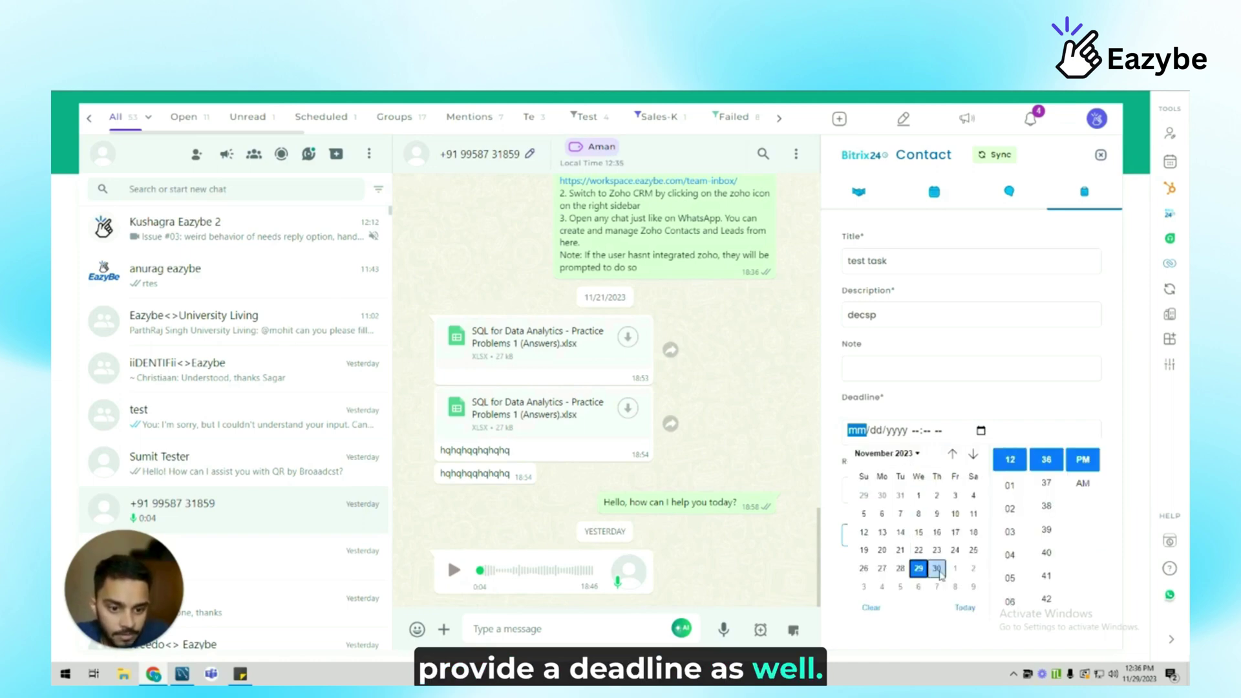
click(1030, 411)
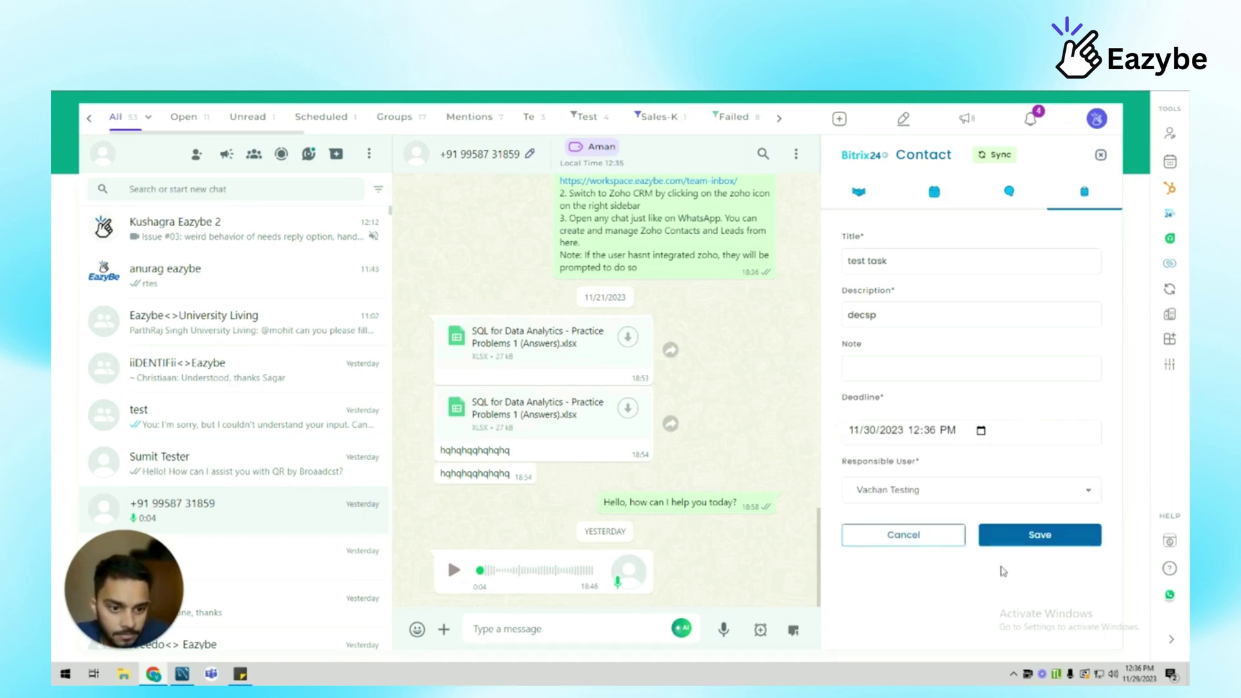
click(1021, 527)
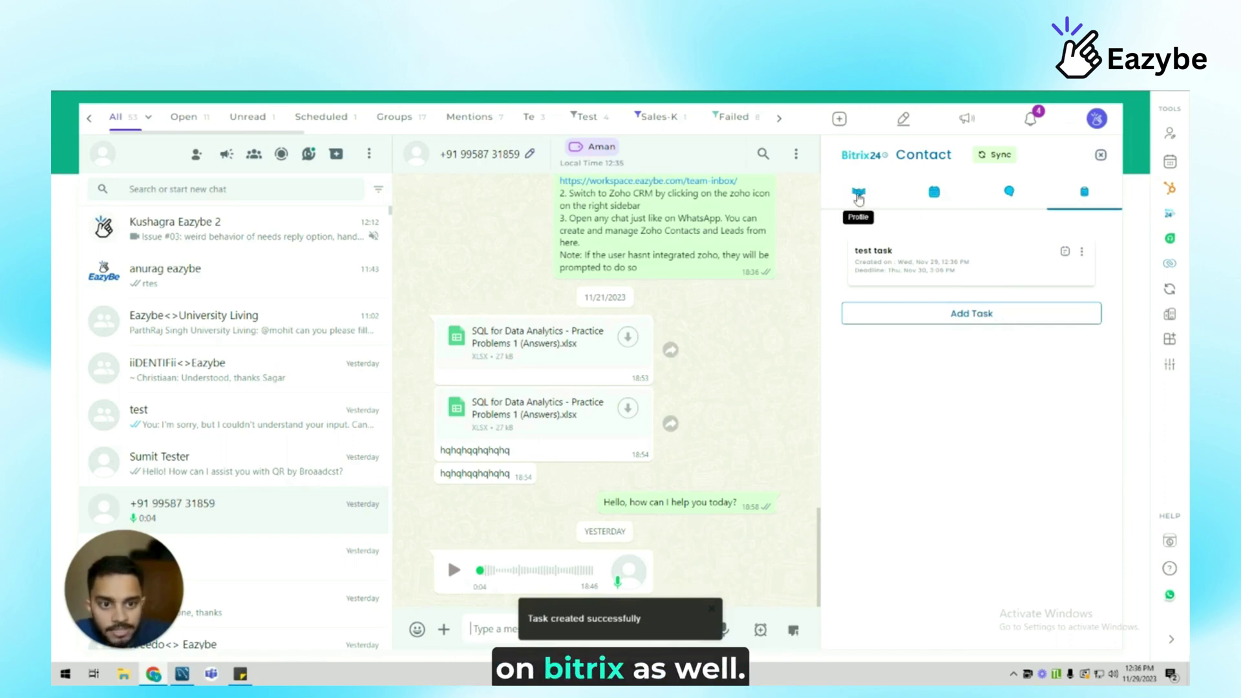
click(859, 191)
View the contact in Bitrix24 in English, then check its 'decsp' activity in Eazybe
click(967, 241)
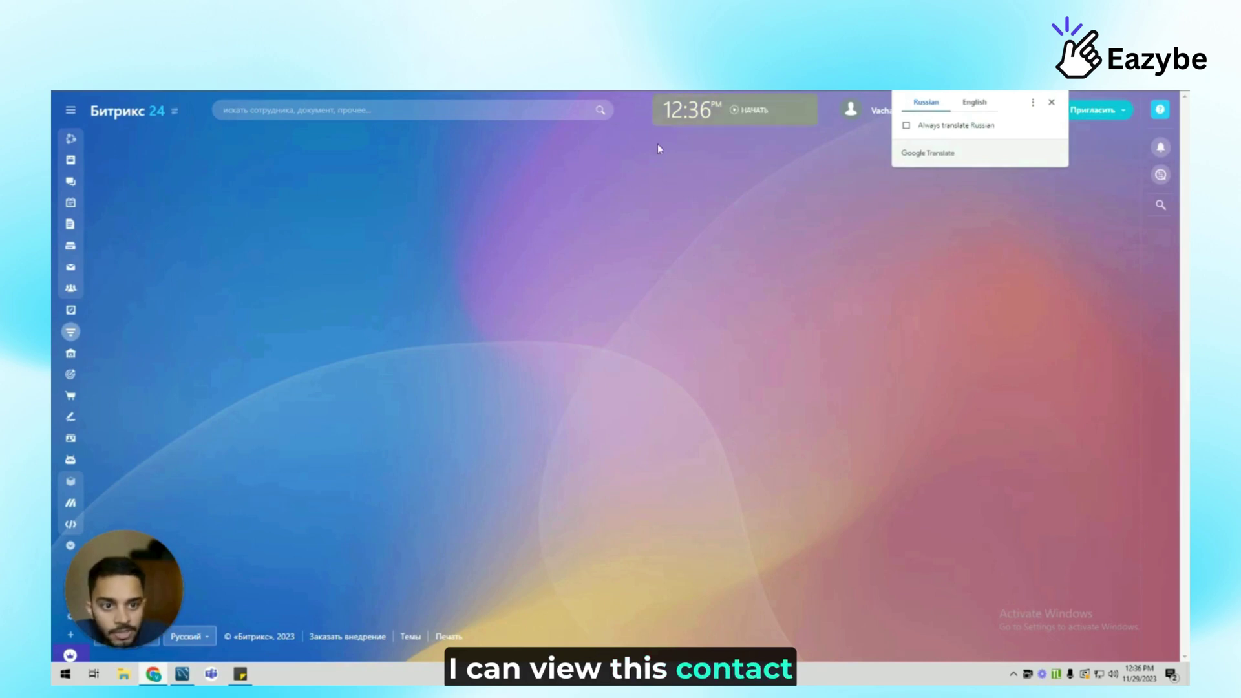
click(975, 103)
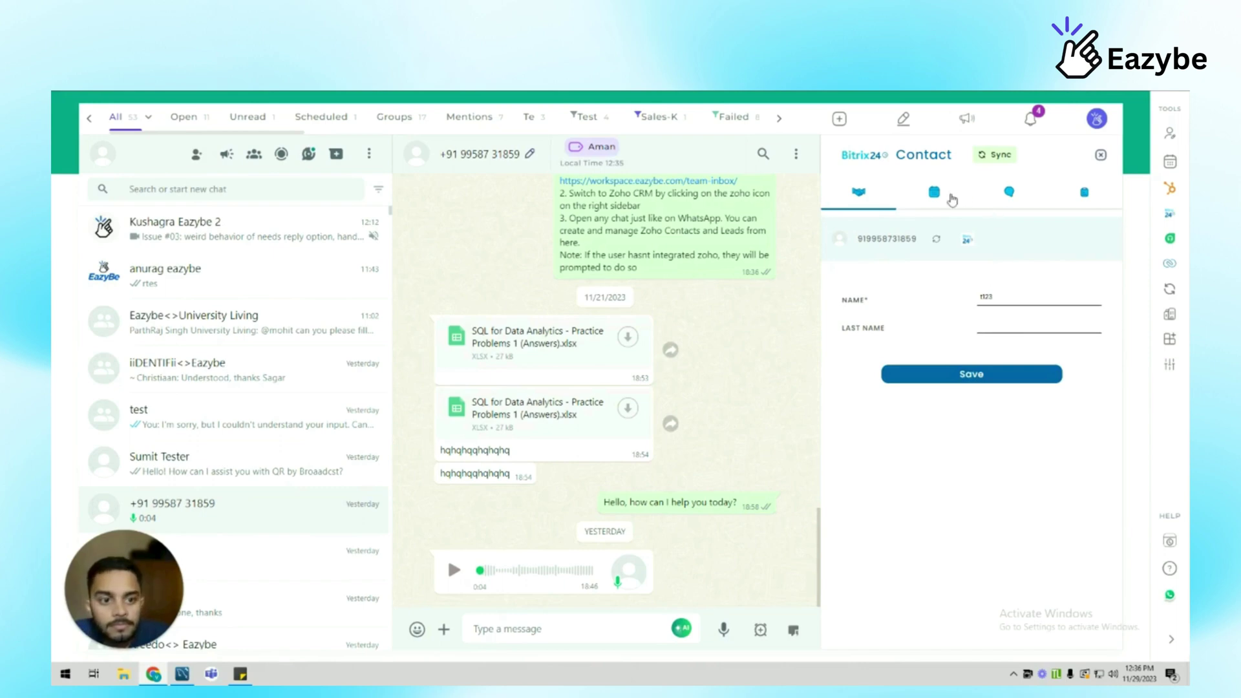
click(936, 193)
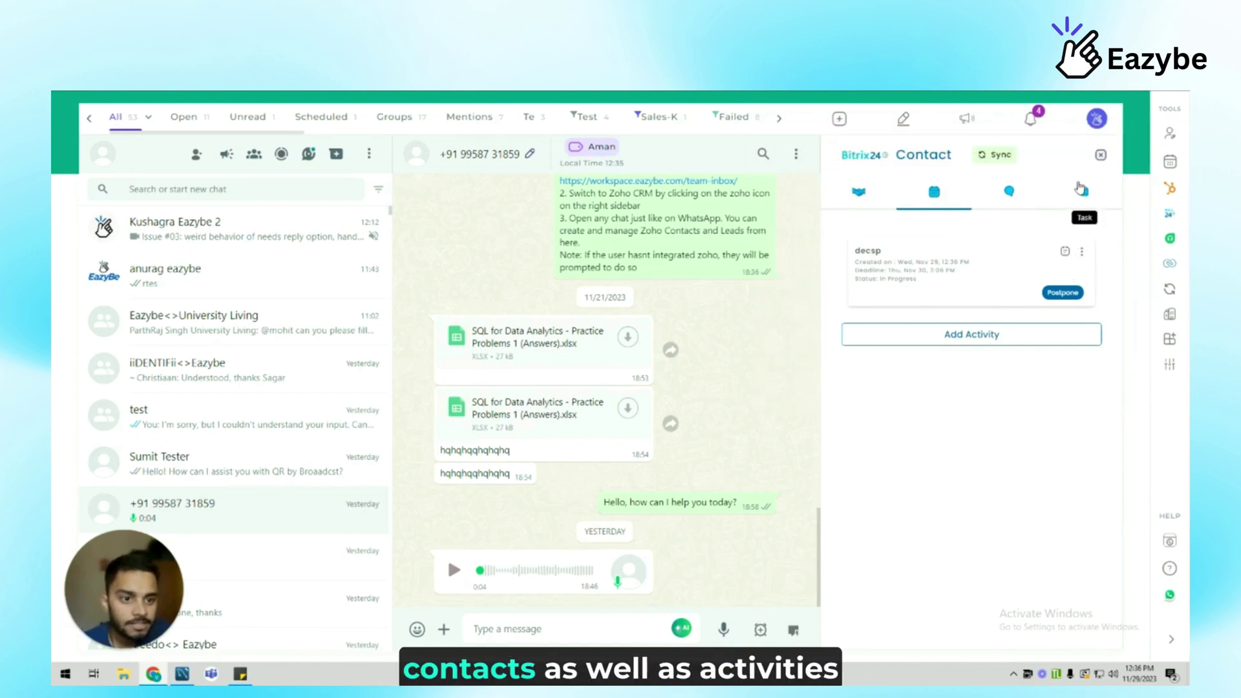
Check the 'decsp' activity's options, then close the chat and its Bitrix24 panel
click(1081, 252)
click(1048, 389)
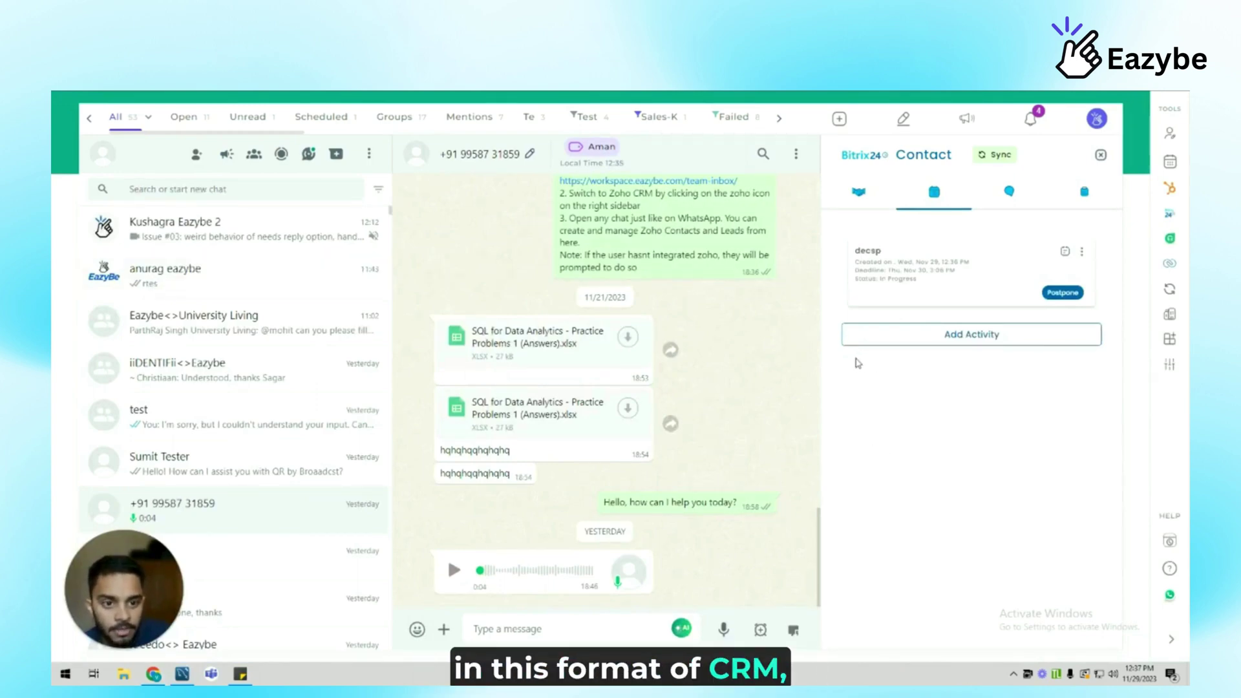
mouse_move(1001, 158)
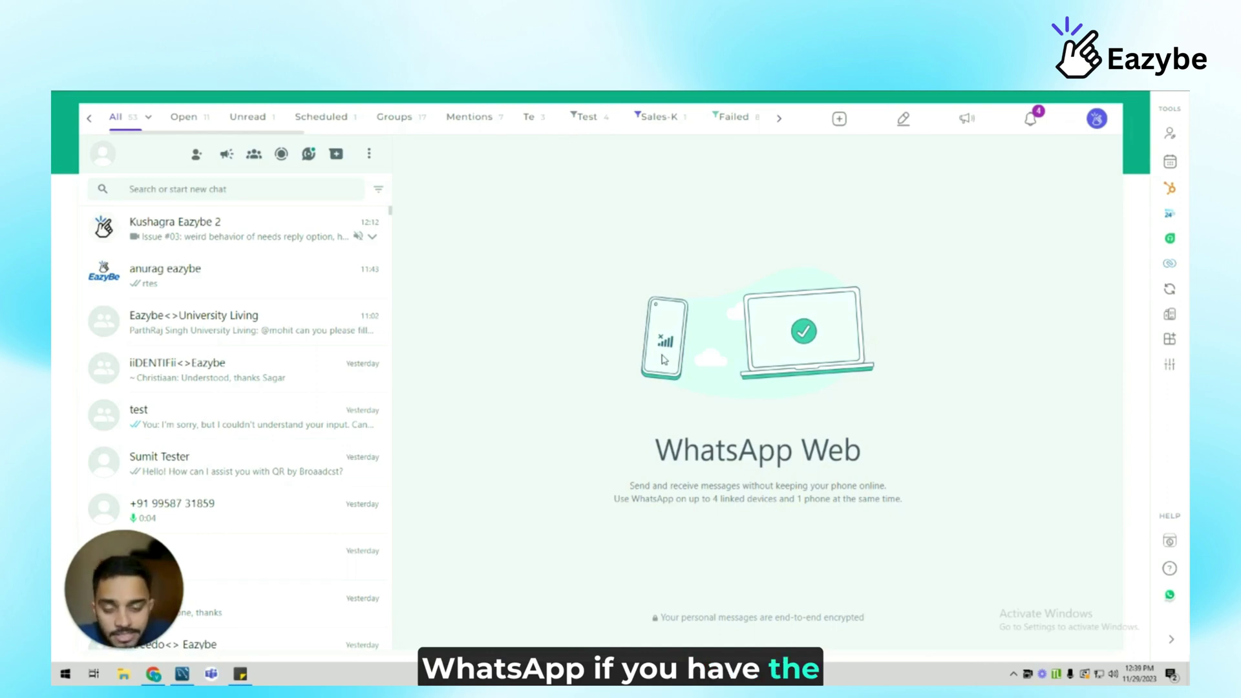
Create lead 'TEST LEAD' at stage In Progress for the iiDENTIFii<>Eazybe group chat
mouse_move(130, 360)
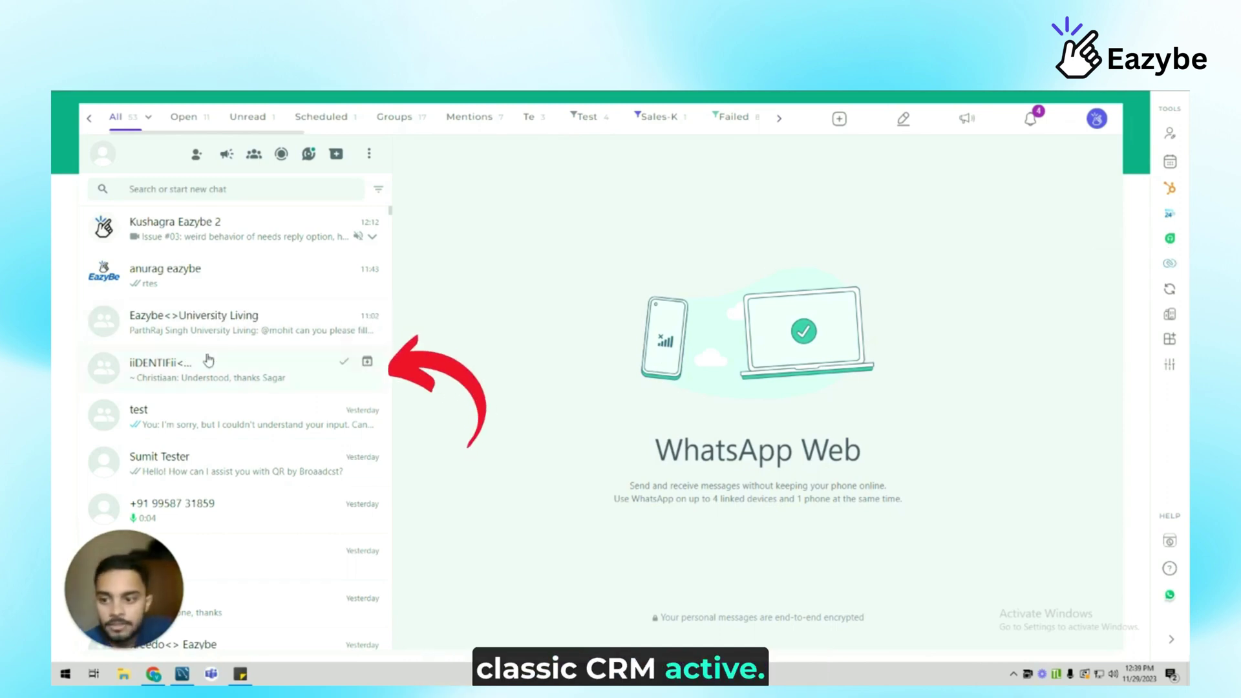
click(187, 380)
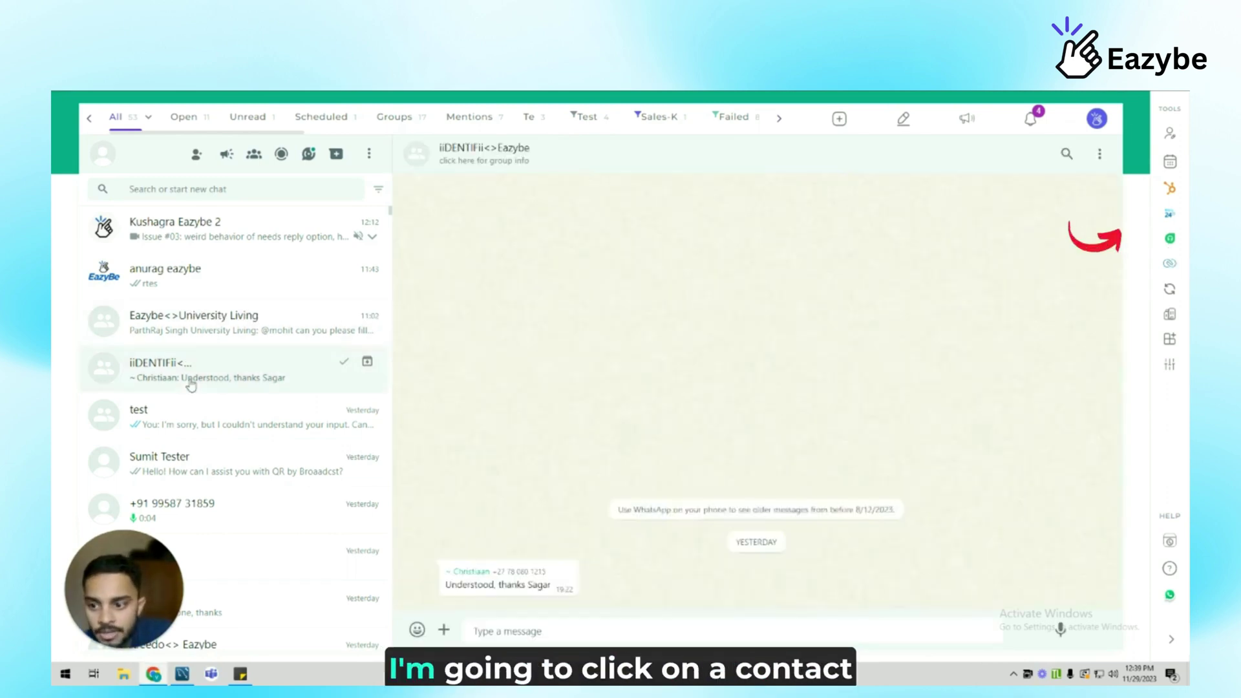
click(1170, 216)
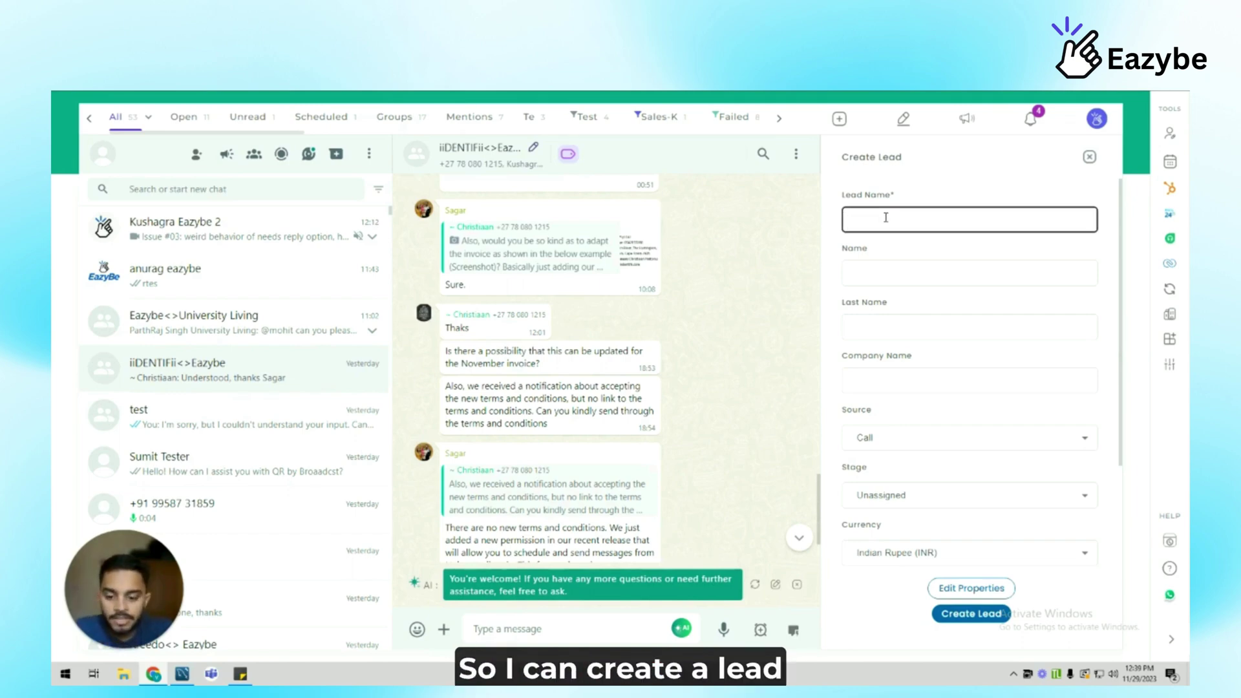
text(TEST )
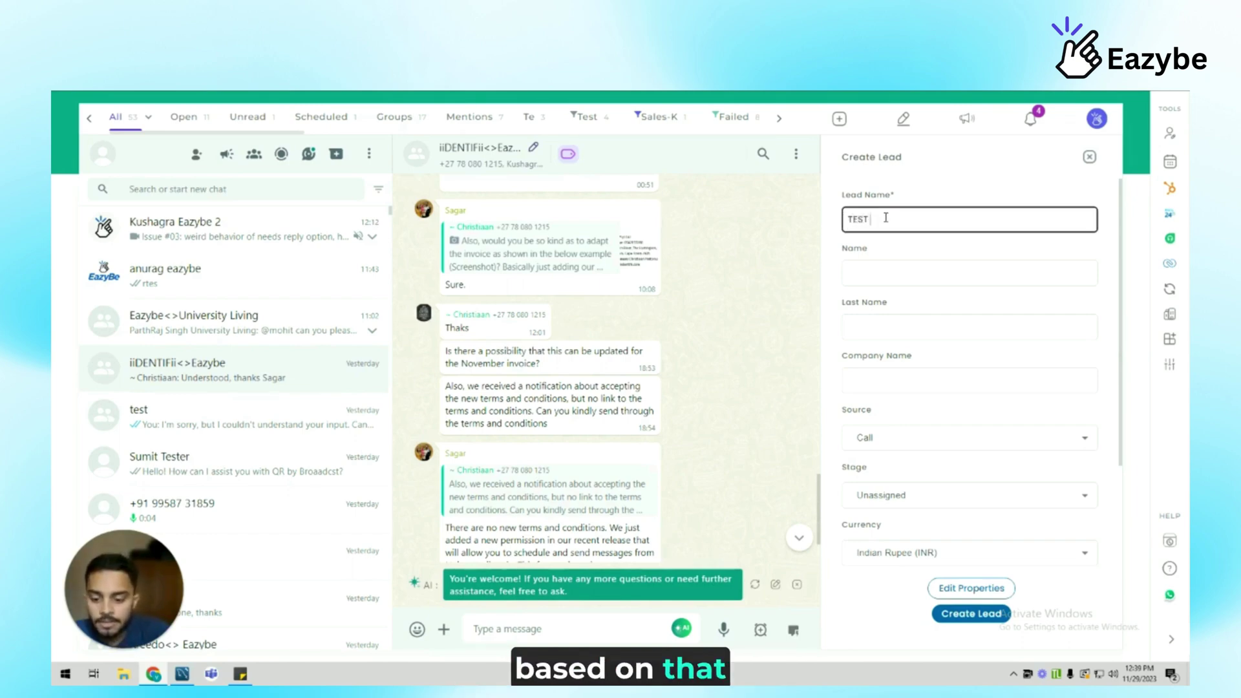
text(LEAD)
scroll(969, 368, down, 2)
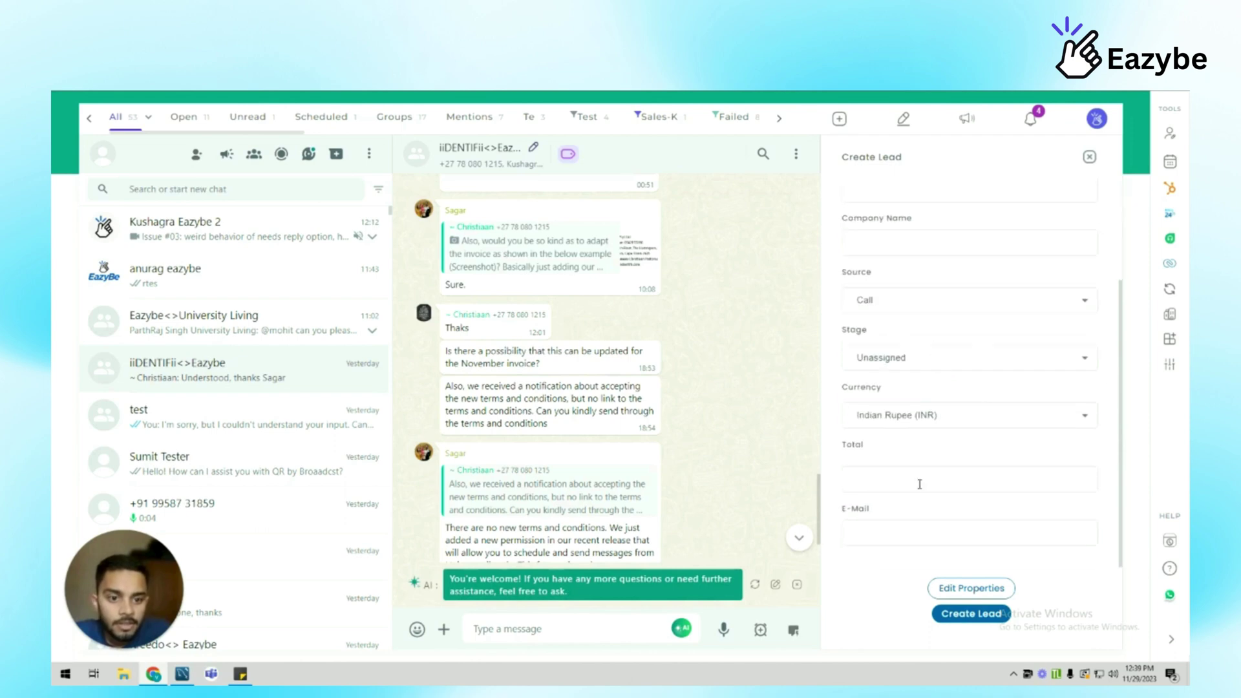
click(891, 358)
click(905, 421)
click(962, 613)
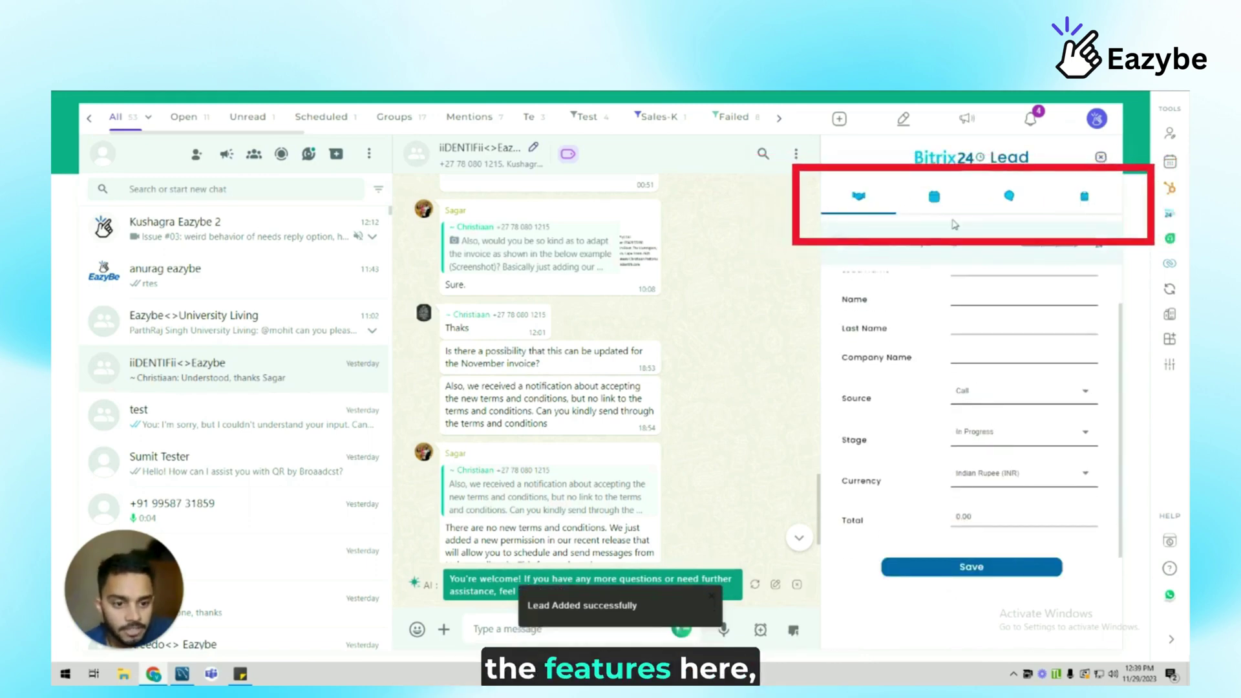
Start a new lead task titled 'TEST TASK' with description 'desc'
click(932, 198)
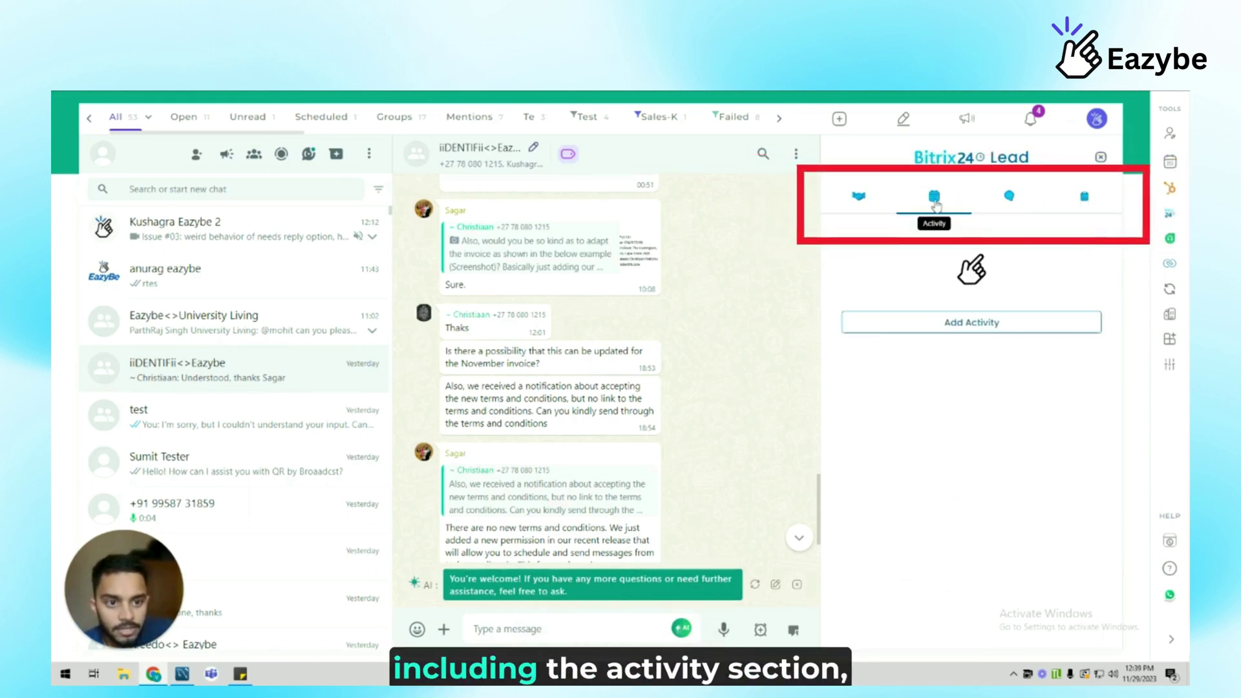
click(1010, 197)
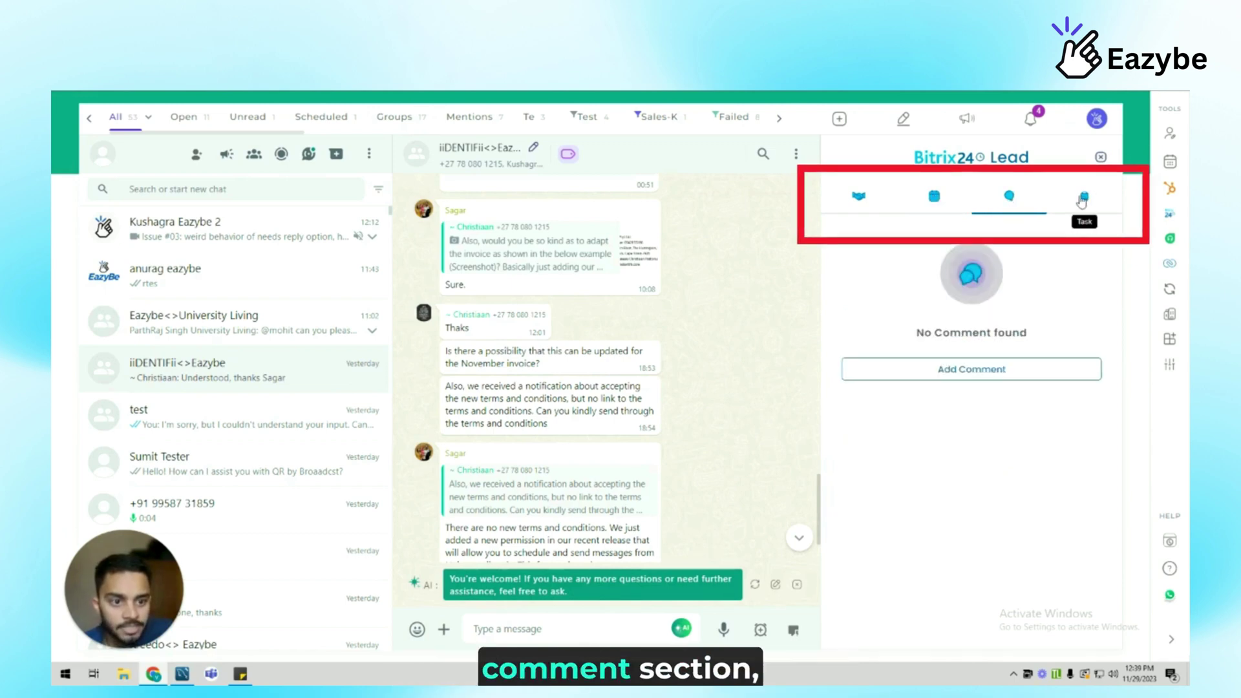
click(1084, 196)
click(944, 375)
click(908, 261)
text(TEST TASK)
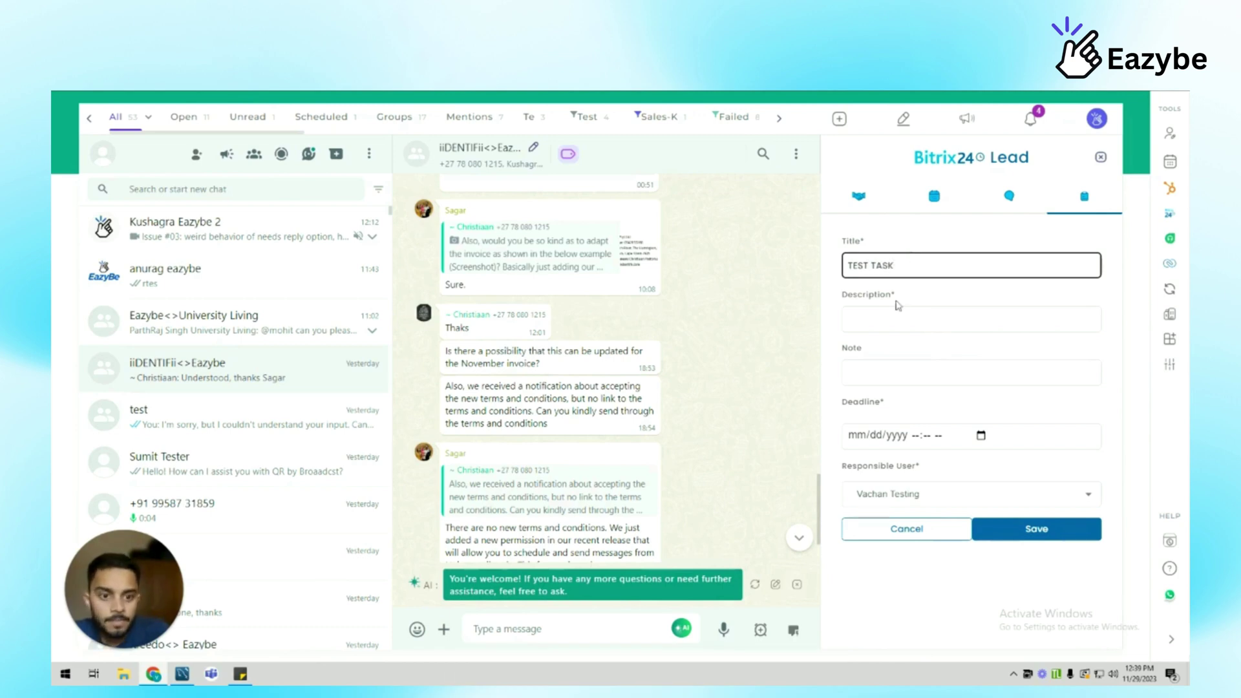
click(906, 323)
text(sc)
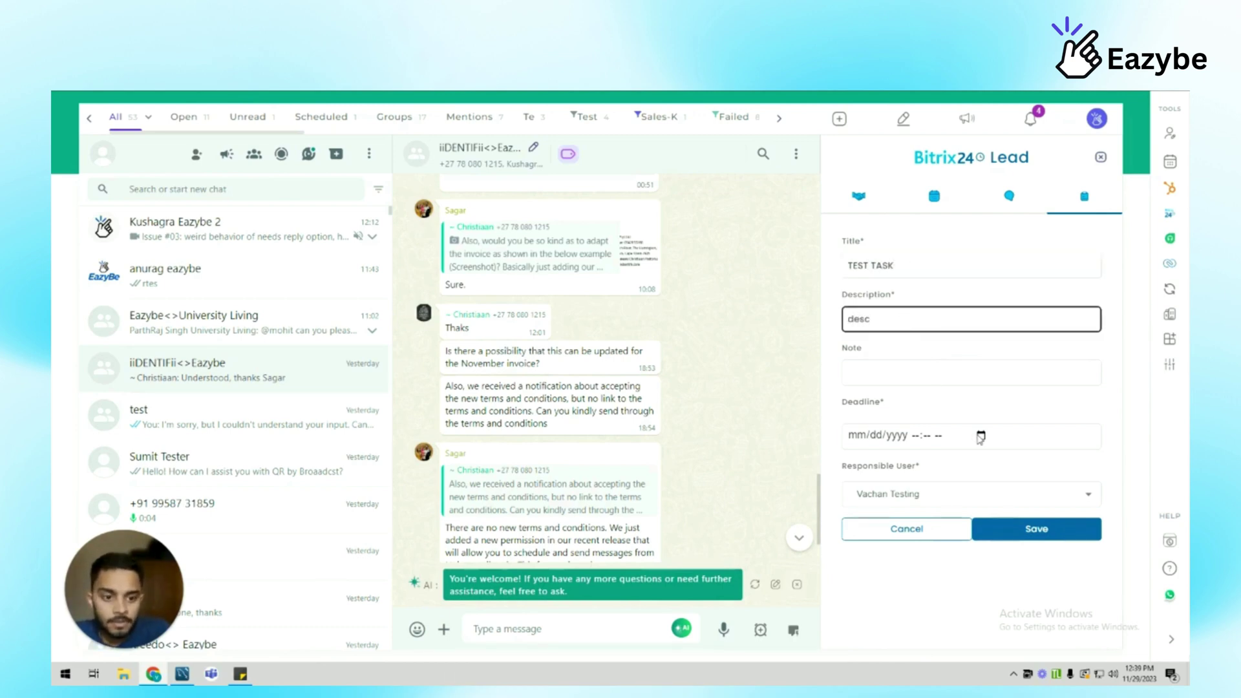
Set its deadline to 30 November 2023, save it, and open the lead in Bitrix24
click(981, 437)
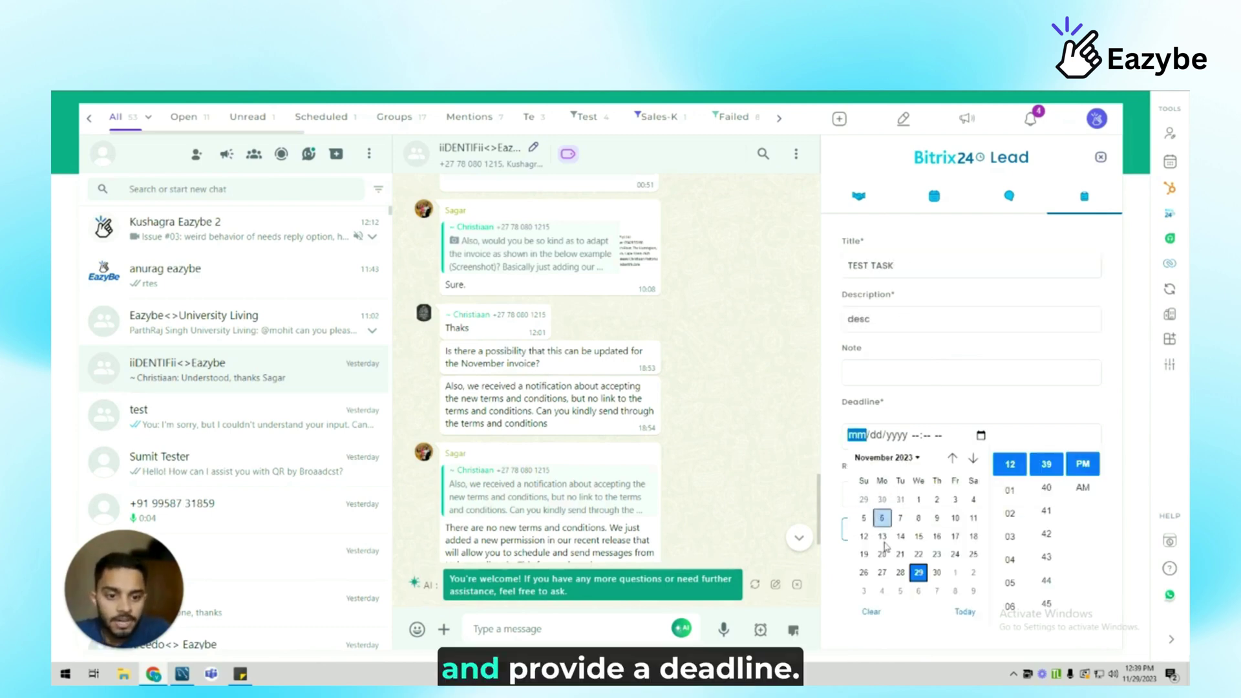
click(935, 576)
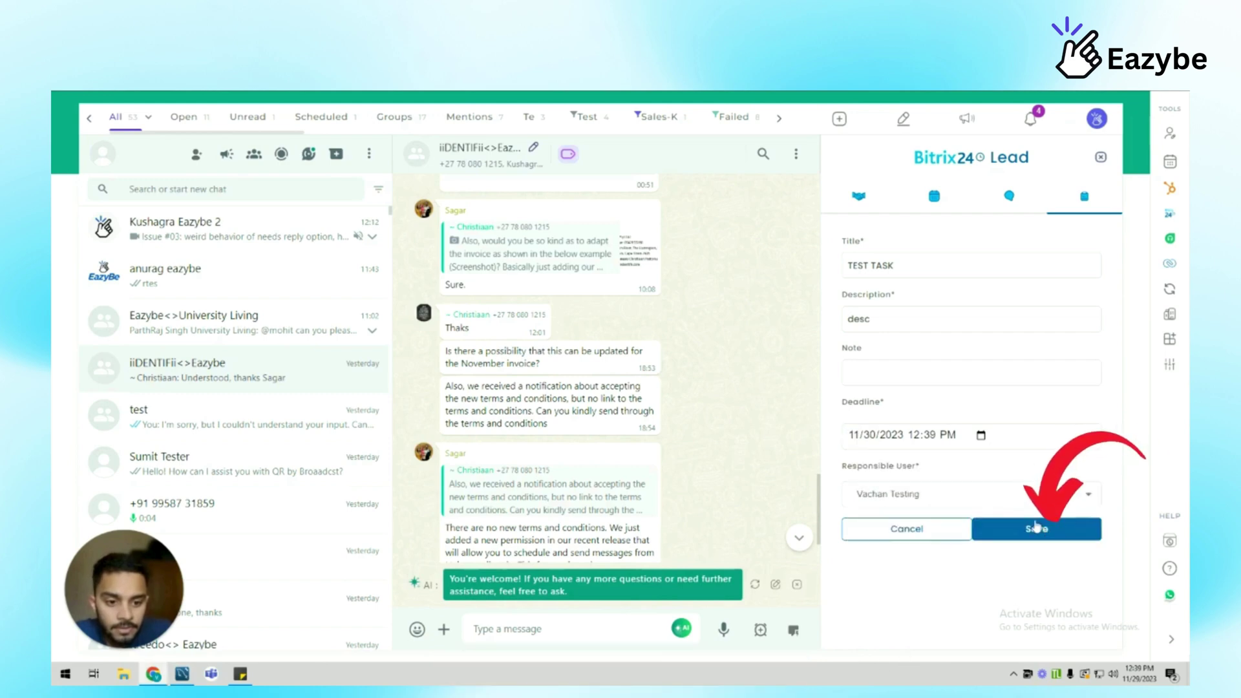
click(1036, 527)
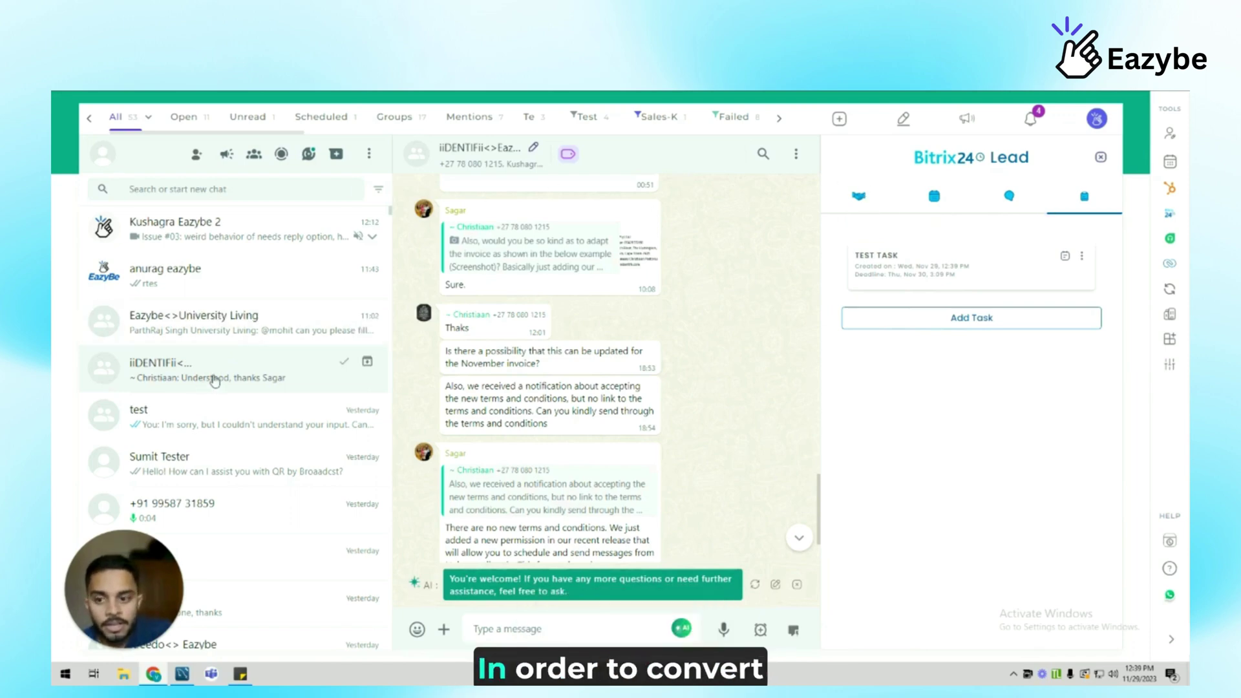
click(833, 200)
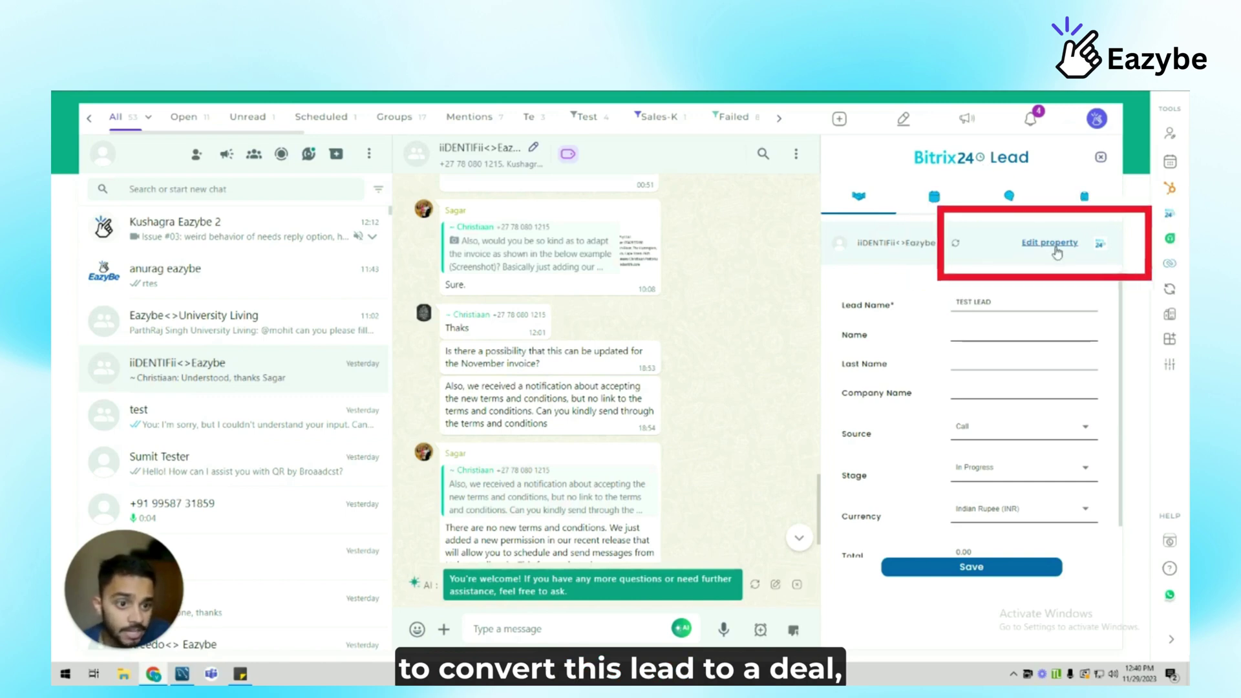
click(1101, 246)
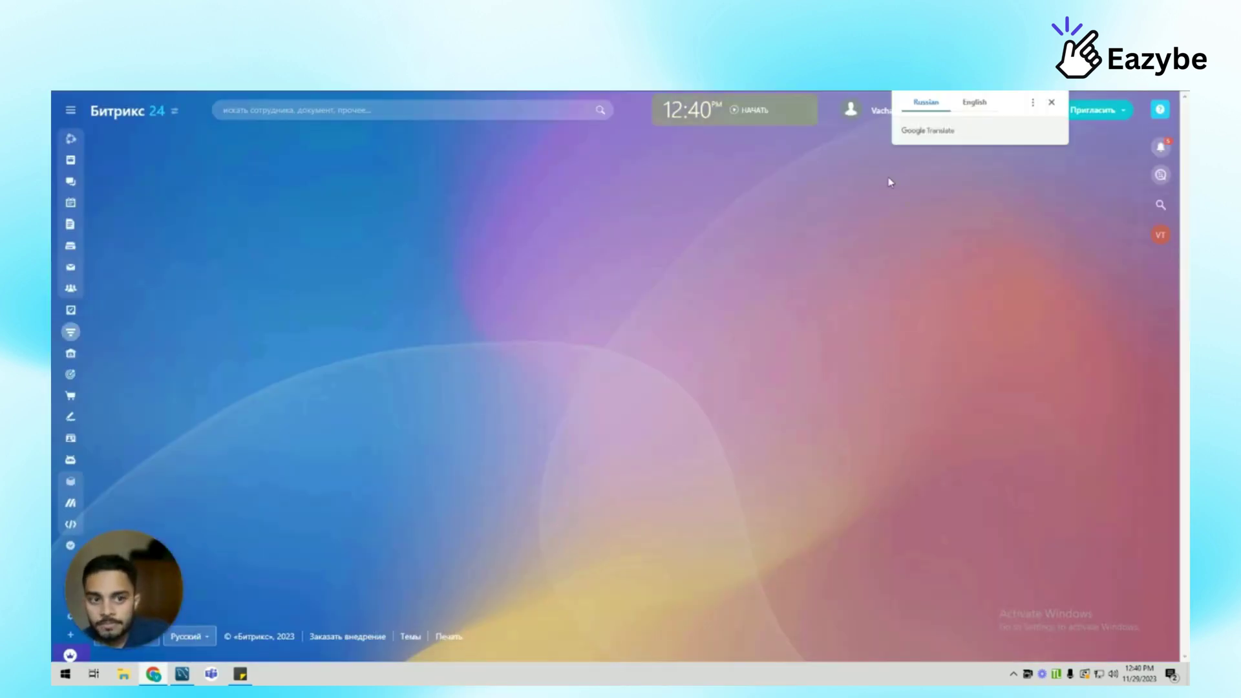
Translate the Bitrix24 page to English and convert TEST LEAD with the Deal button
click(972, 104)
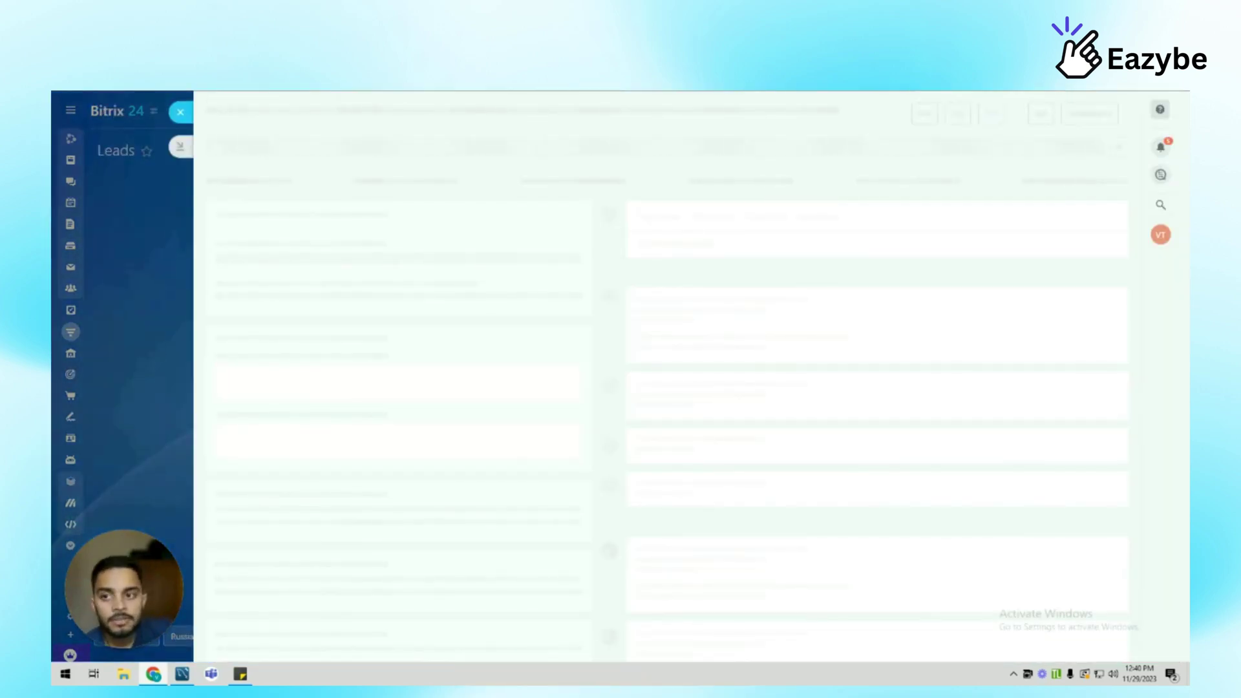
click(1081, 118)
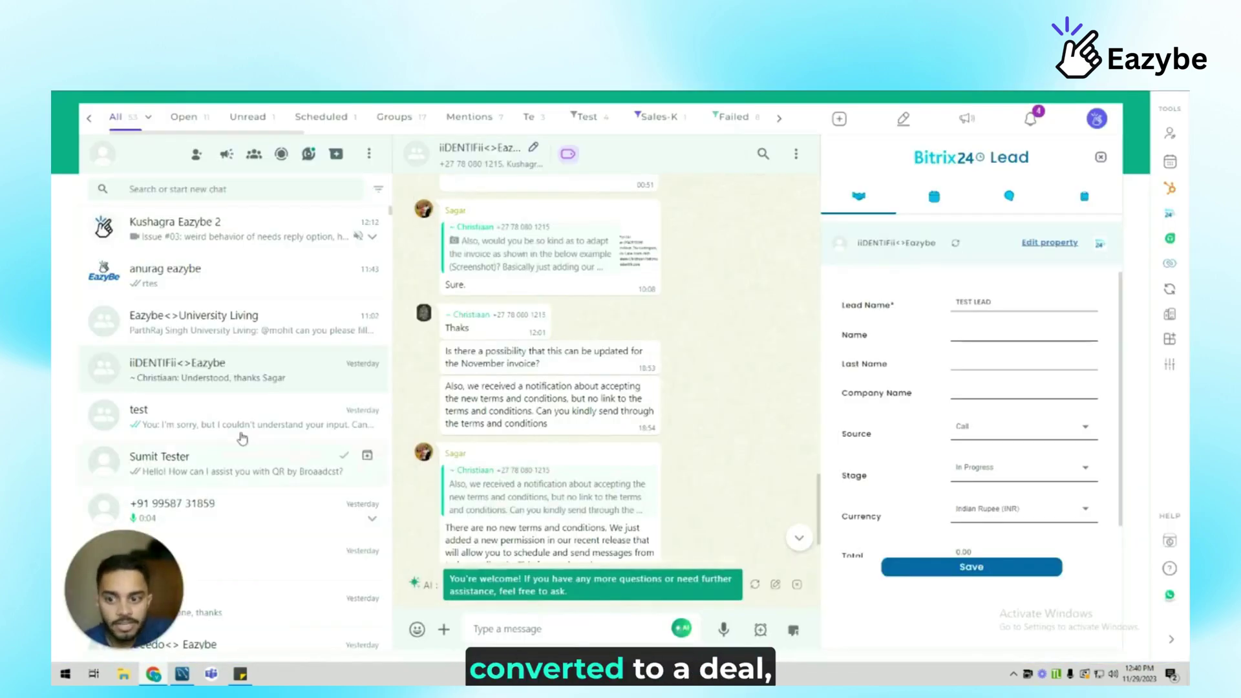
Reopen the iiDENTIFii<>Eazybe chat and save its deal stage as Deal lost
click(213, 414)
click(227, 370)
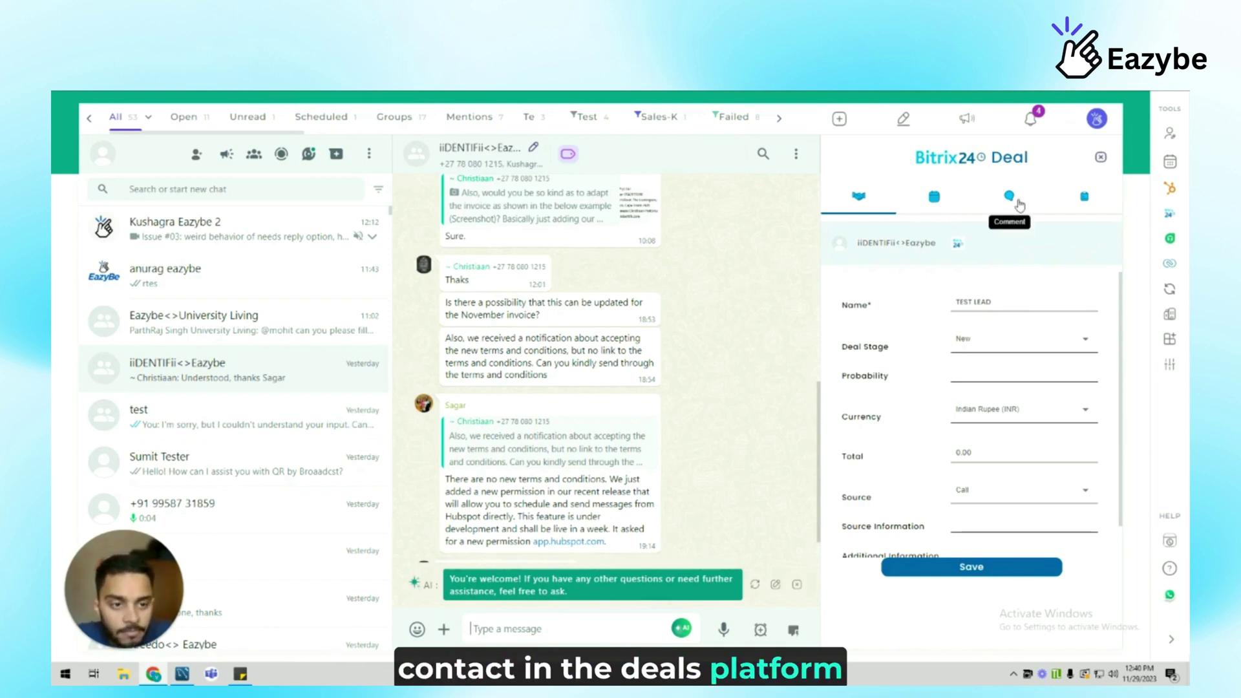
click(940, 205)
click(879, 205)
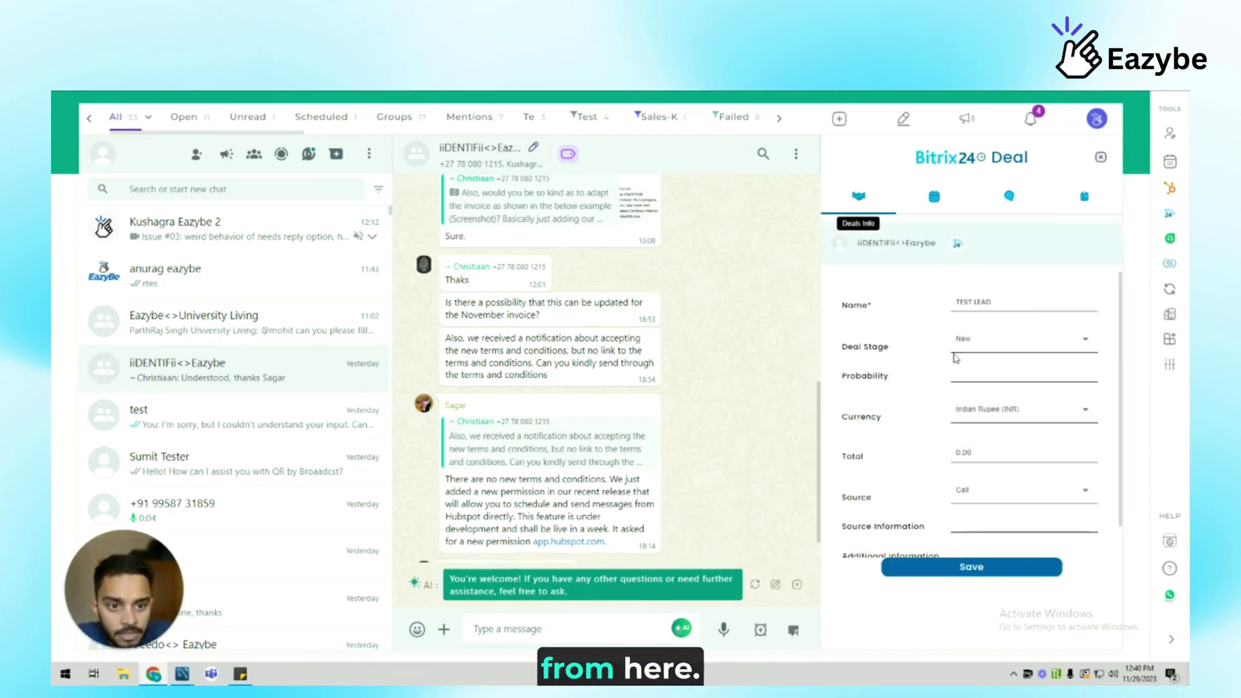
scroll(1010, 402, down, 1)
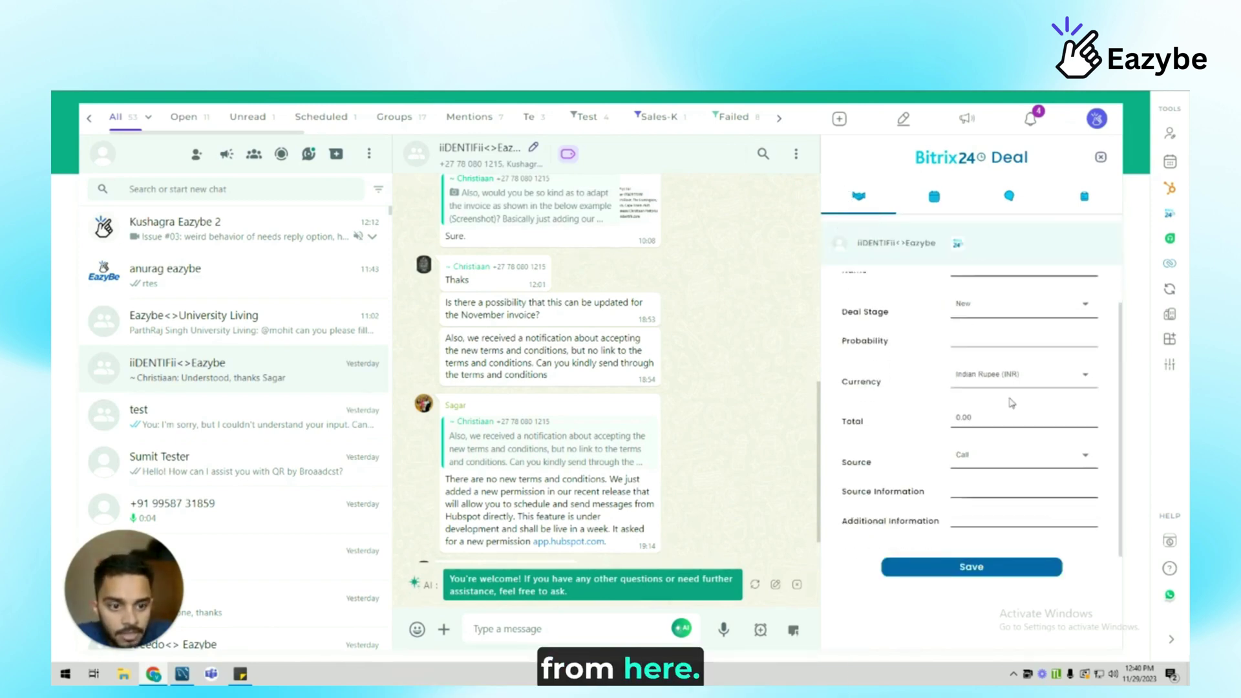
click(1001, 311)
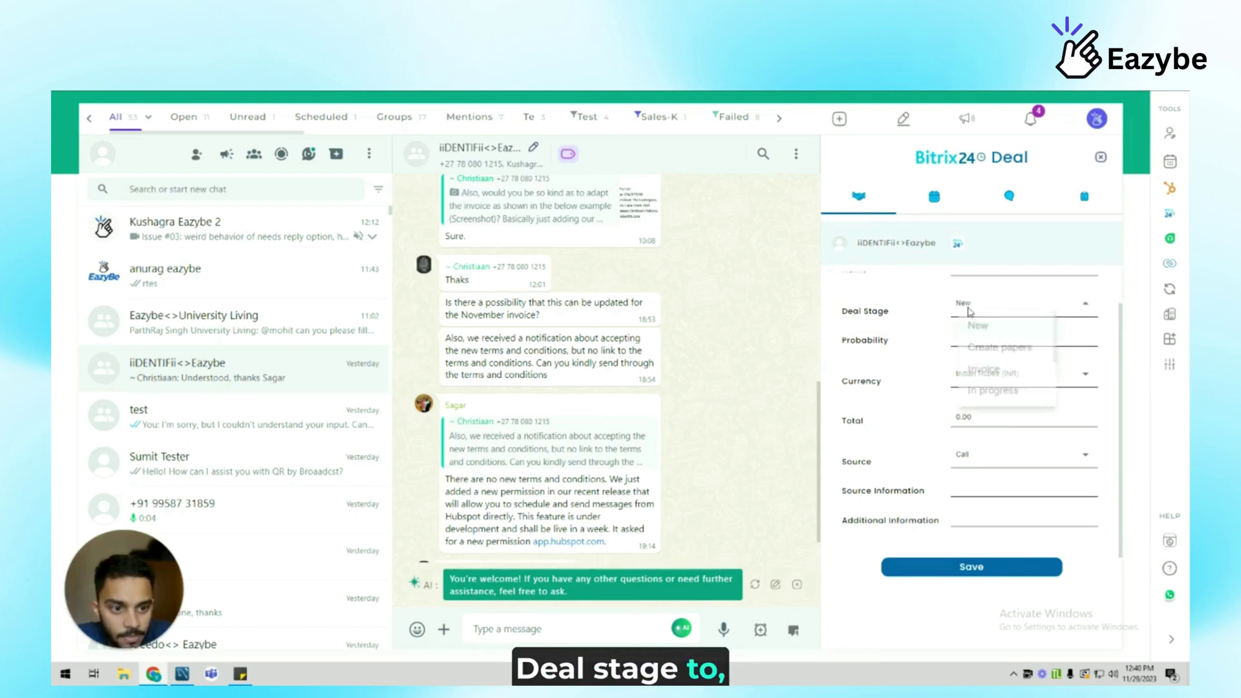
scroll(988, 396, down, 2)
click(998, 381)
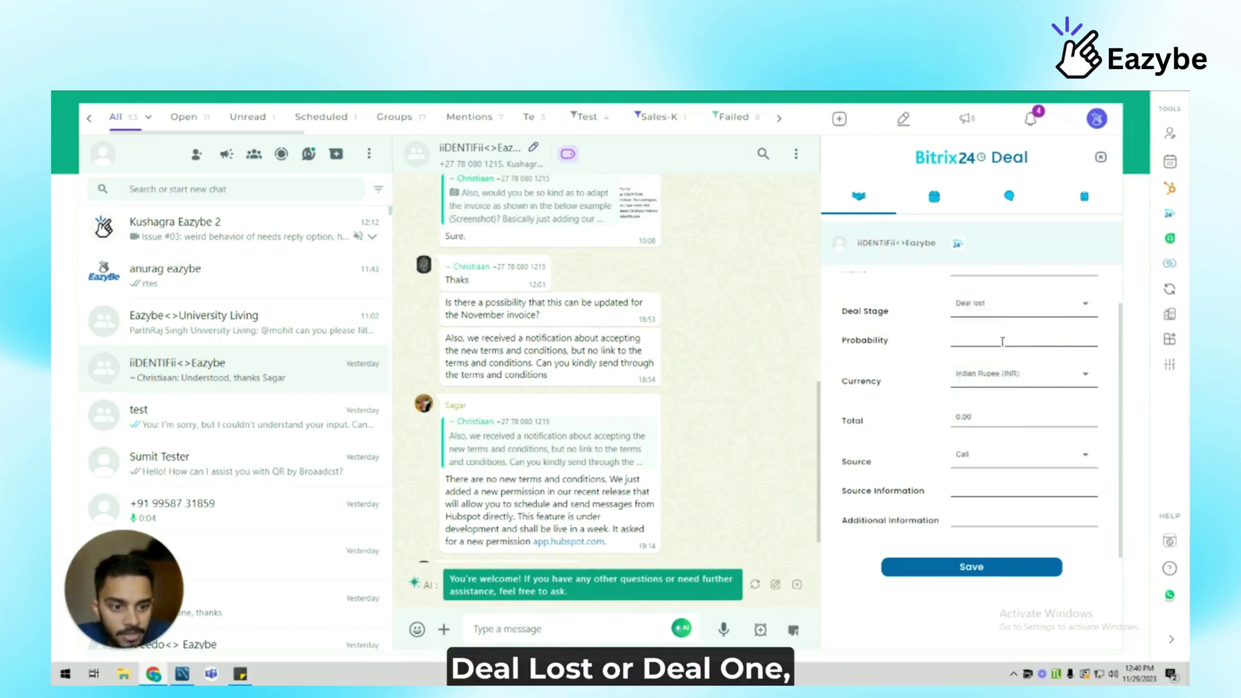
click(985, 566)
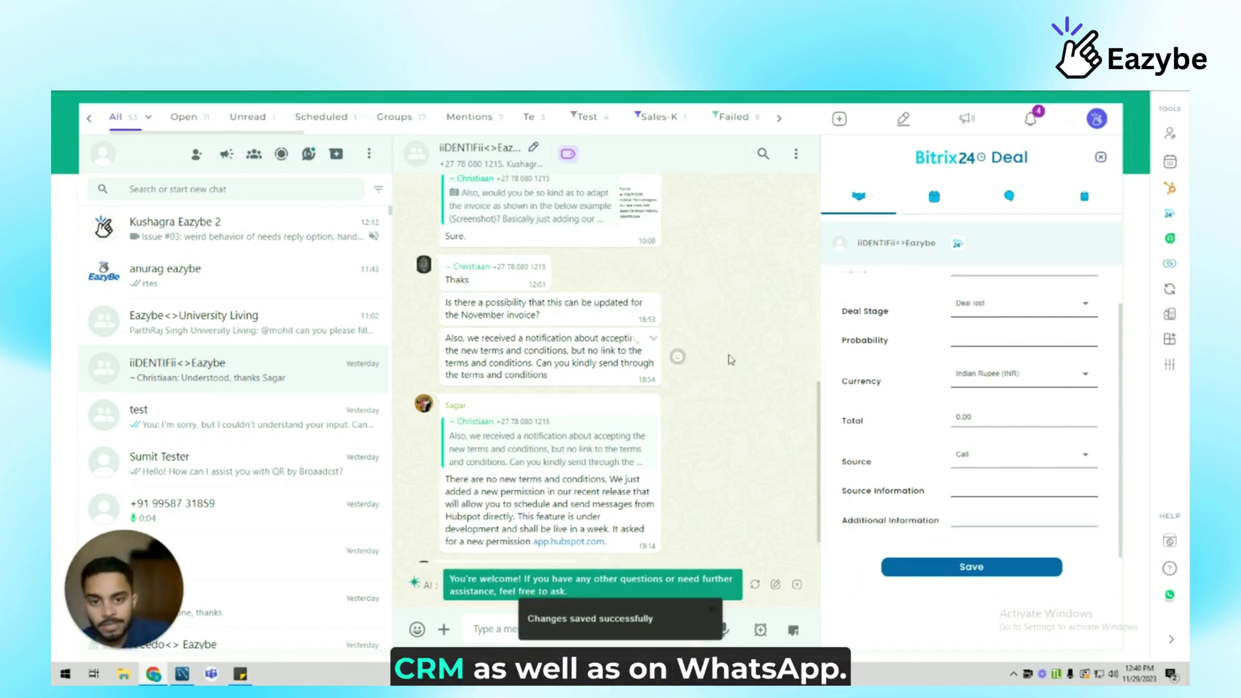
scroll(727, 367, down, 1)
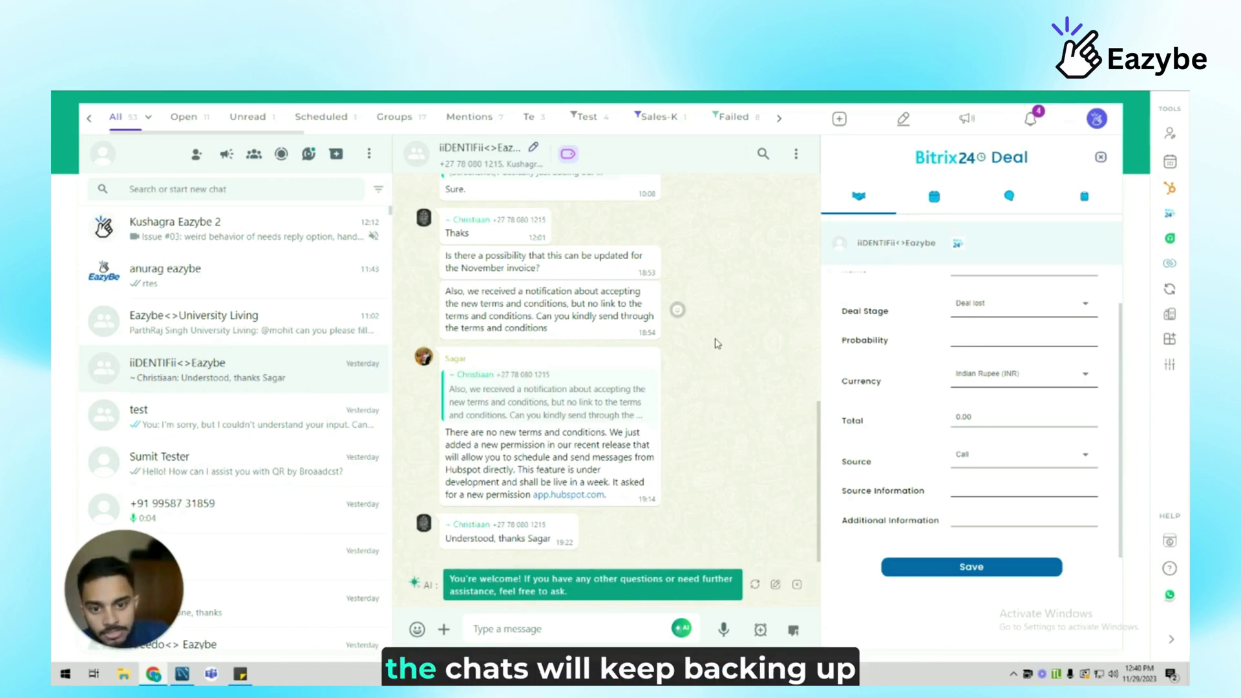
scroll(893, 354, up, 1)
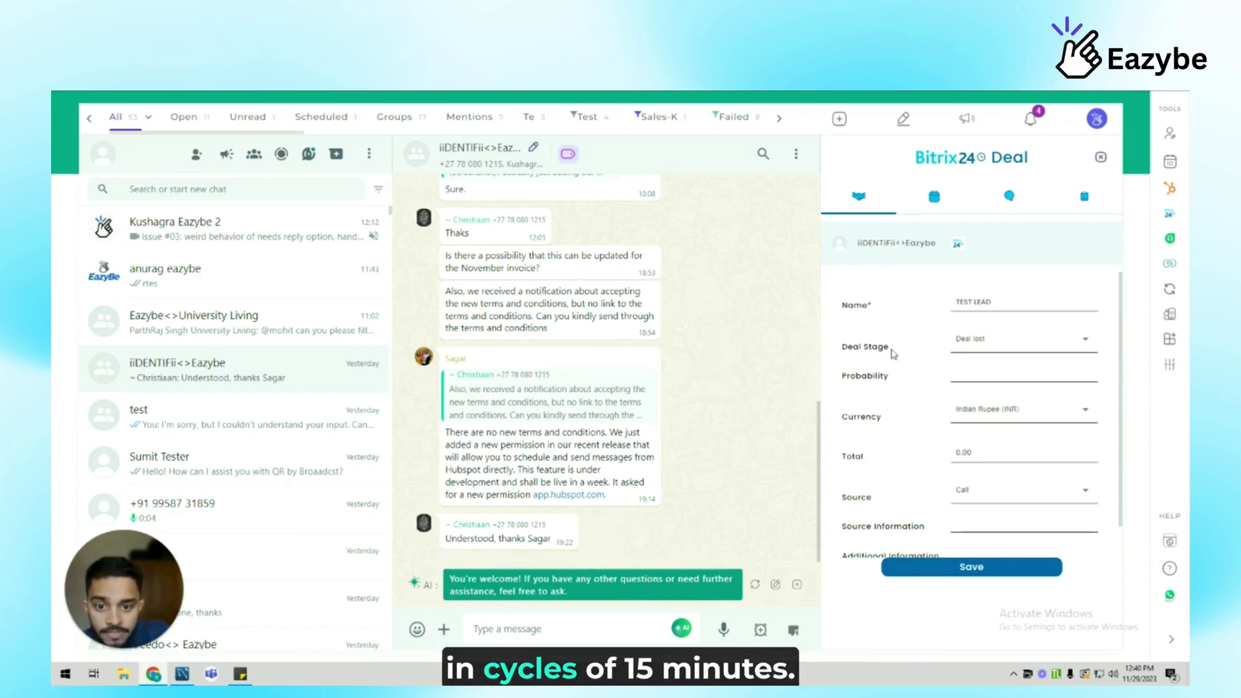